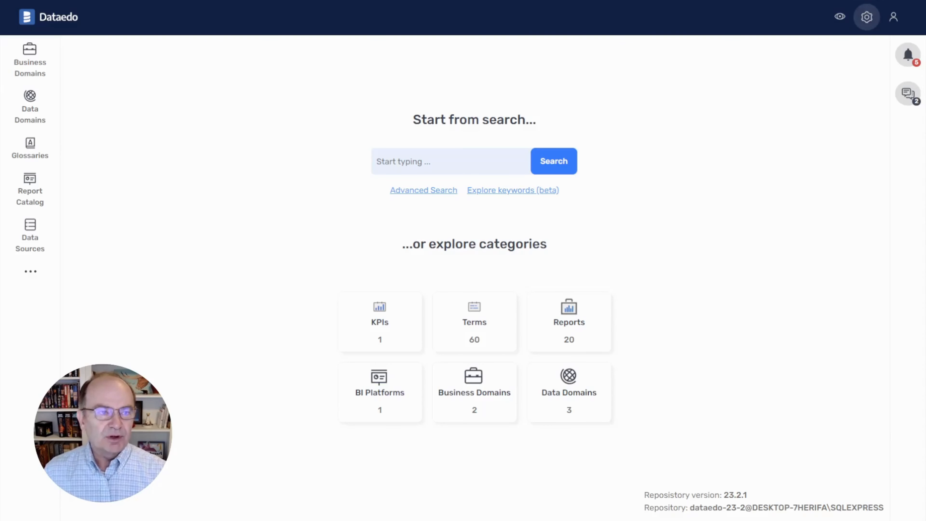
- Open the LLM (AI) engines page of the system settings
click(867, 16)
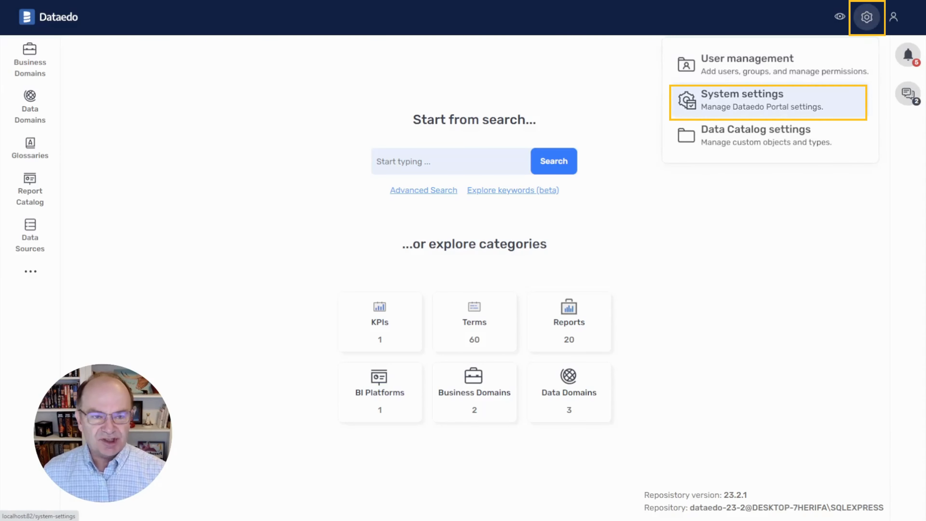
click(766, 100)
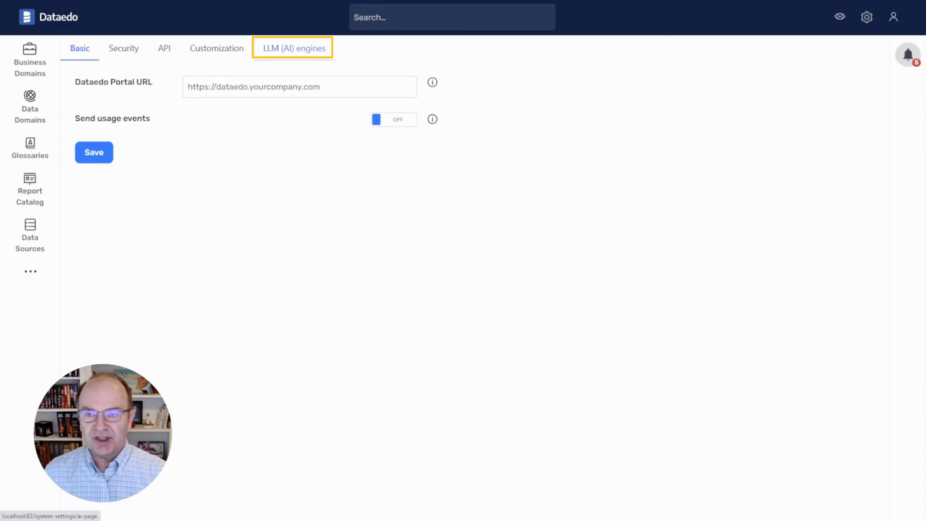
click(294, 48)
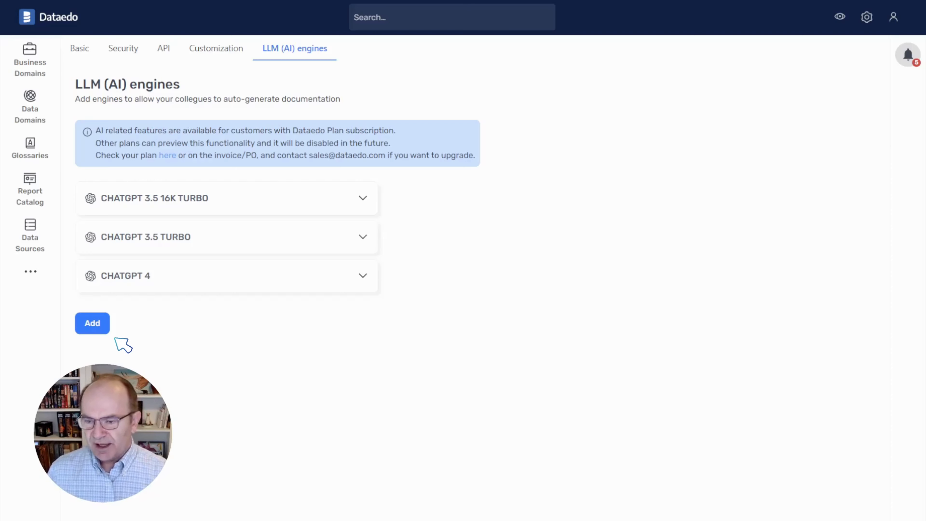
- Start adding a new LLM engine and choose ChatGPT 3.5 Turbo as its engine
click(105, 330)
scroll(274, 348, down, 3)
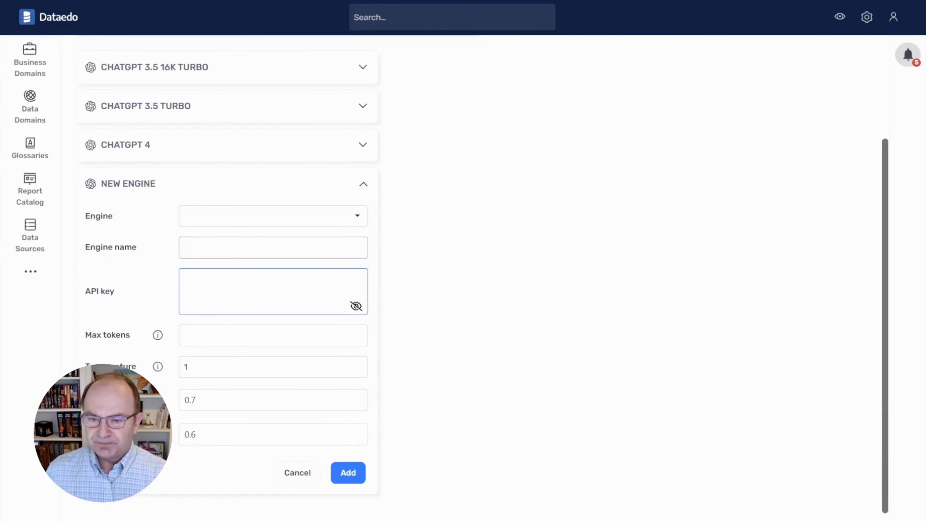
click(357, 216)
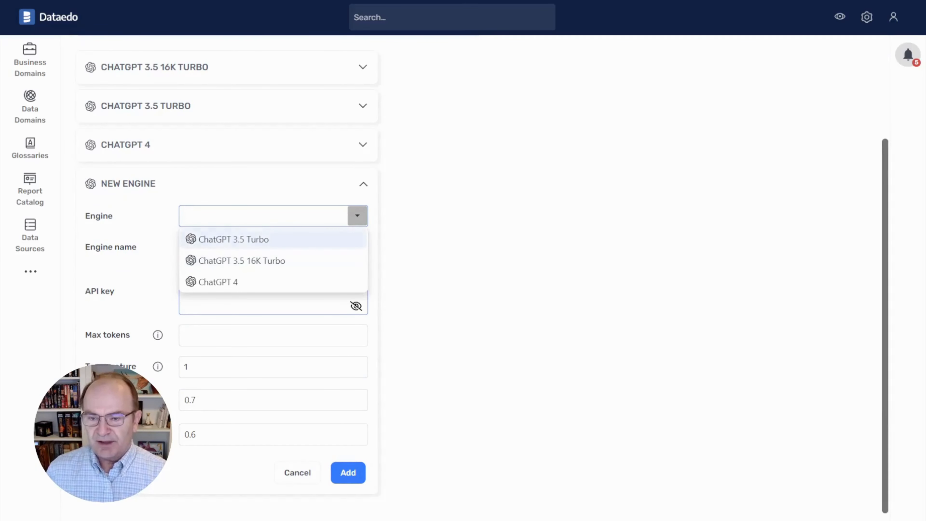
click(255, 239)
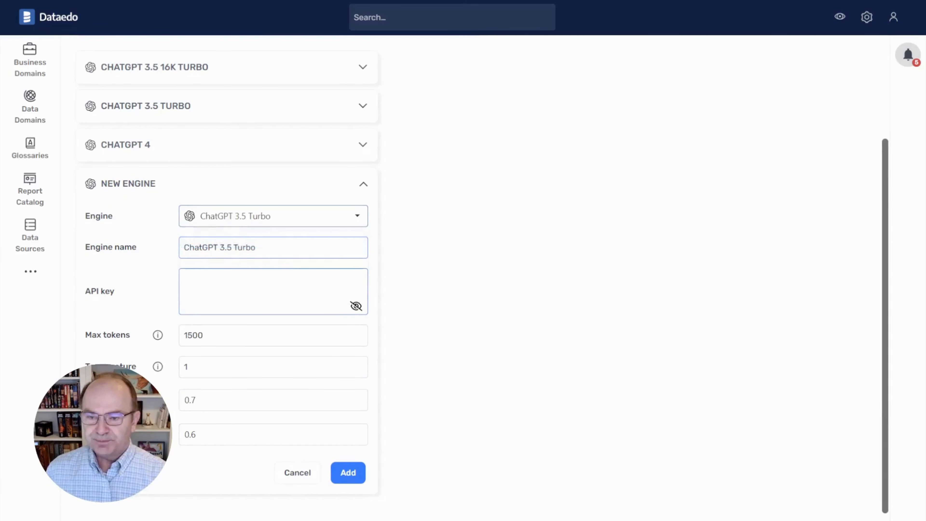
- Name the new engine "my new engine" and paste the API key into its API key field
drag(258, 247, 181, 248)
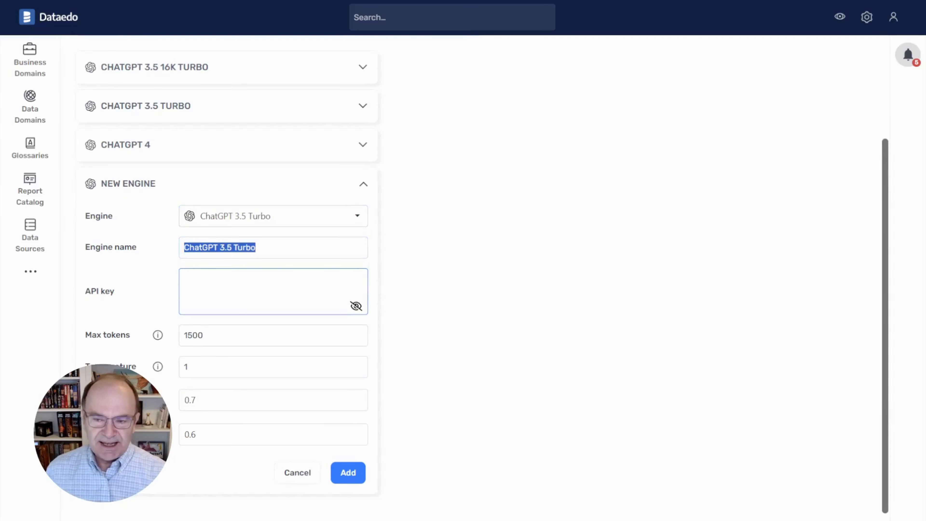
click(258, 247)
drag(257, 248, 181, 248)
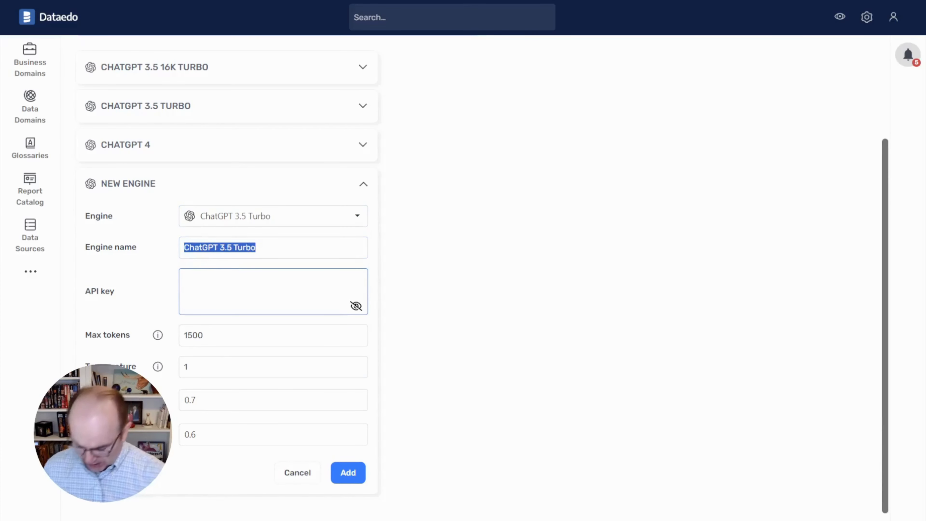
text(m)
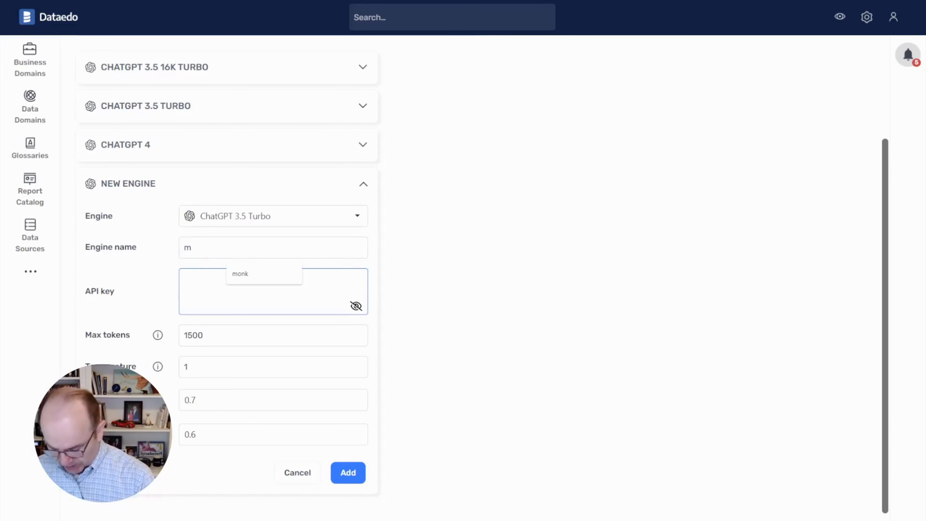
text(y new engine)
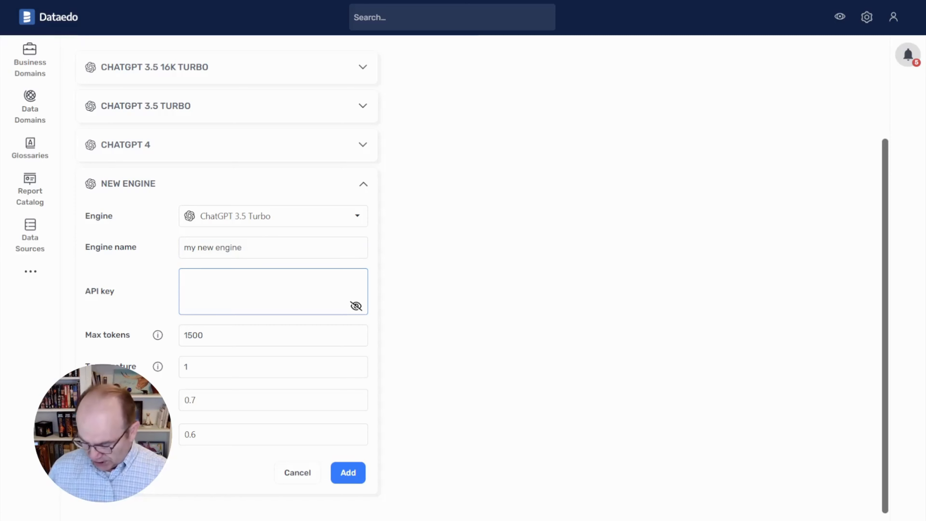
key(ctrl+v)
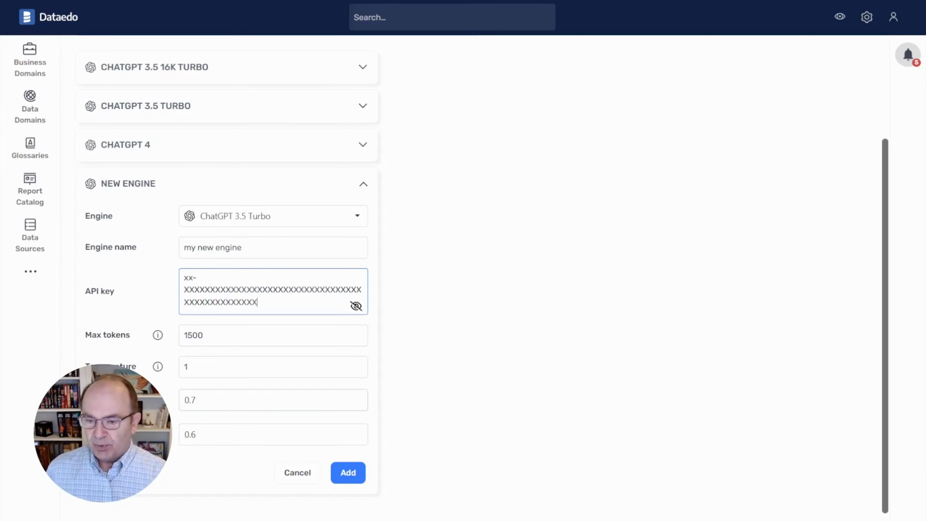
- Set the new engine's temperature to .5 and add the engine to the list
double_click(187, 367)
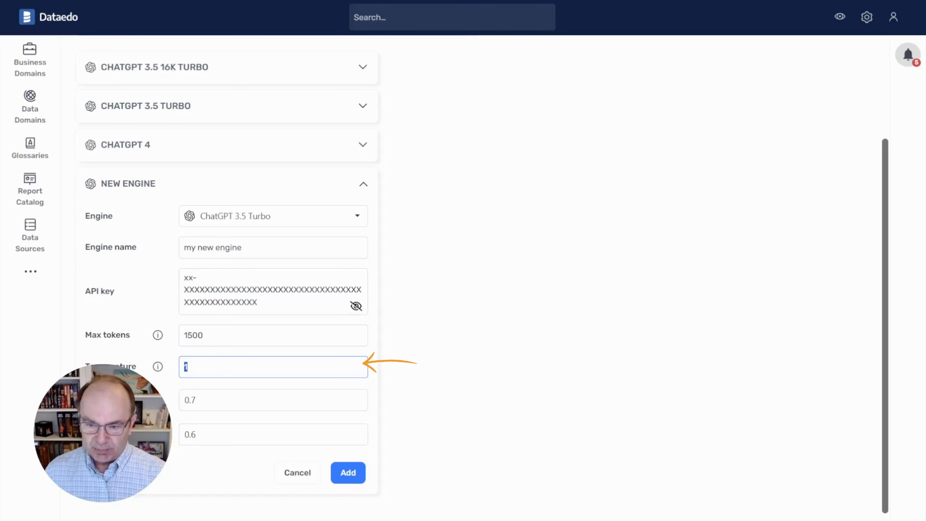
text(1)
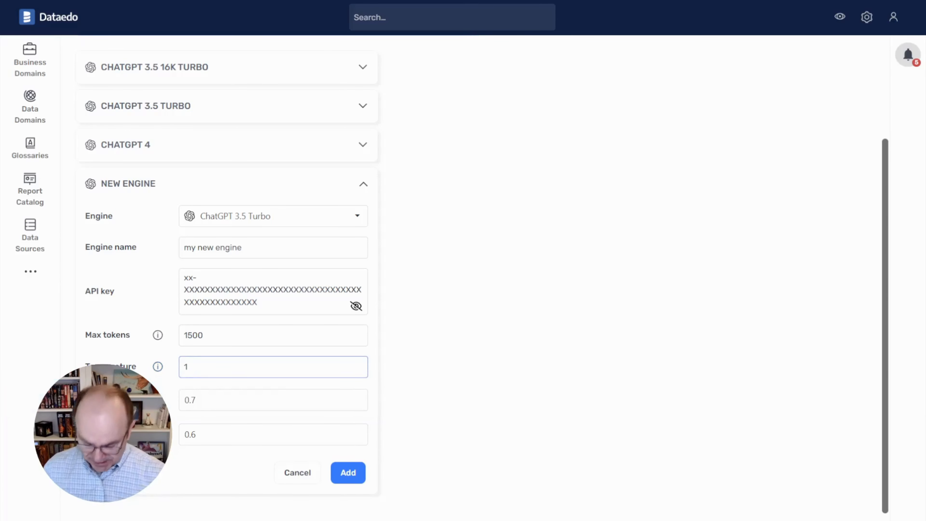
text(.5)
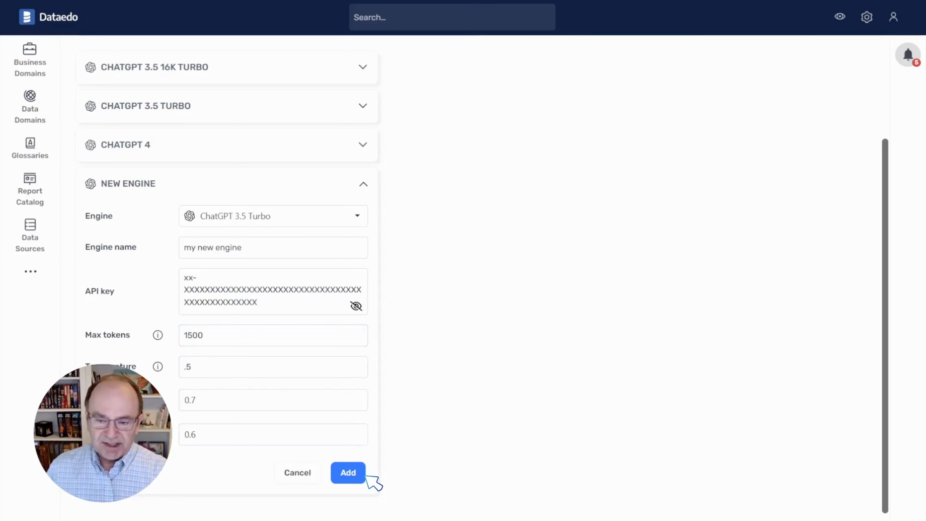
click(348, 473)
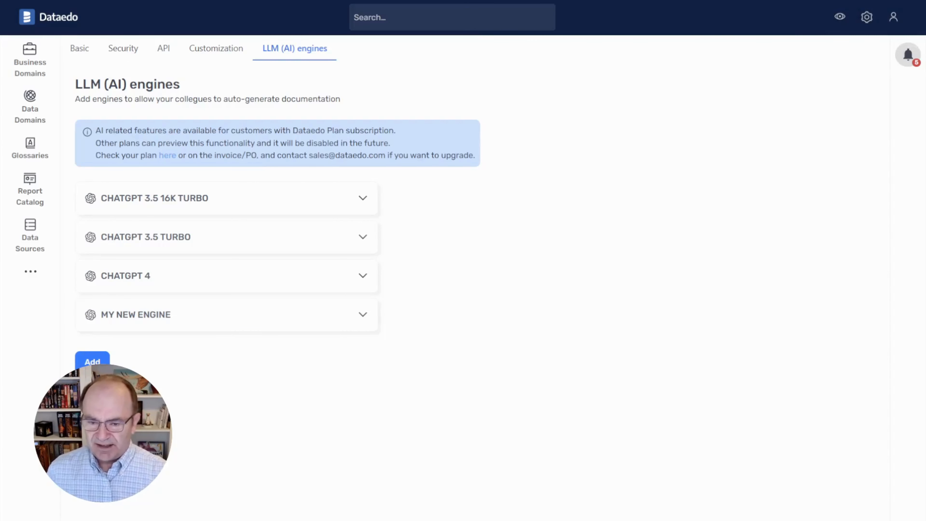
- Set the max tokens of "my new engine" to 1000 and save the engine
click(363, 314)
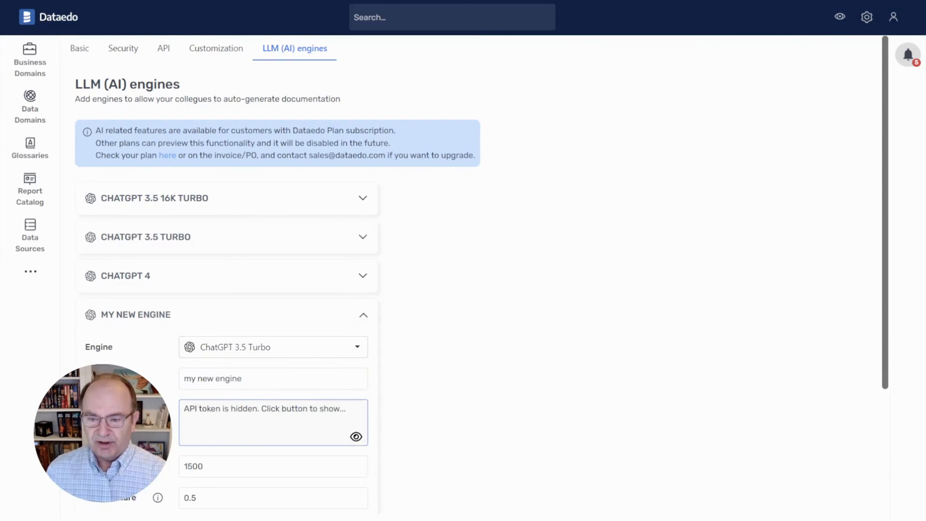
scroll(226, 277, down, 5)
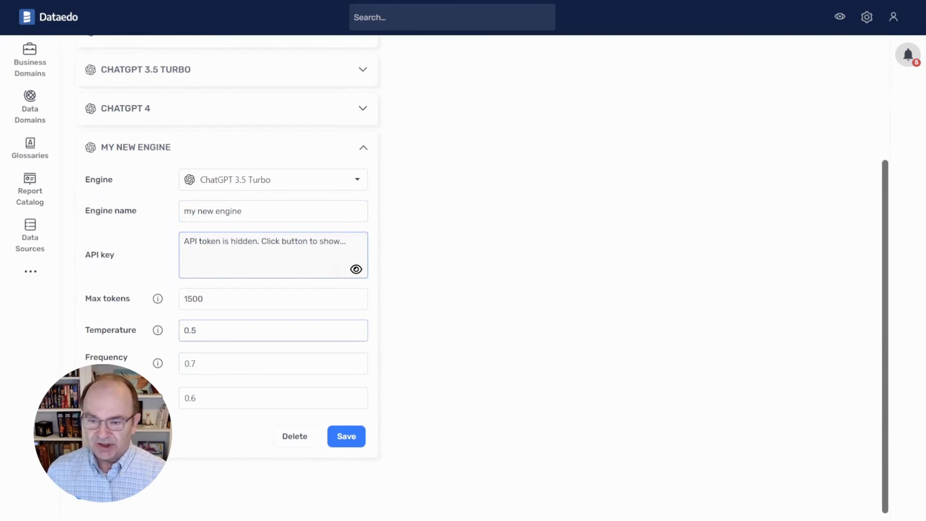
drag(188, 299, 193, 299)
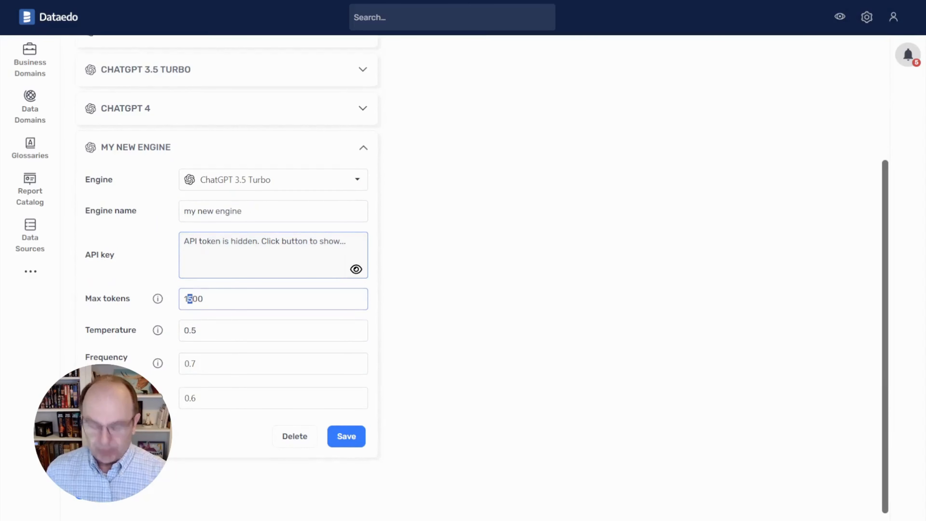
text(0)
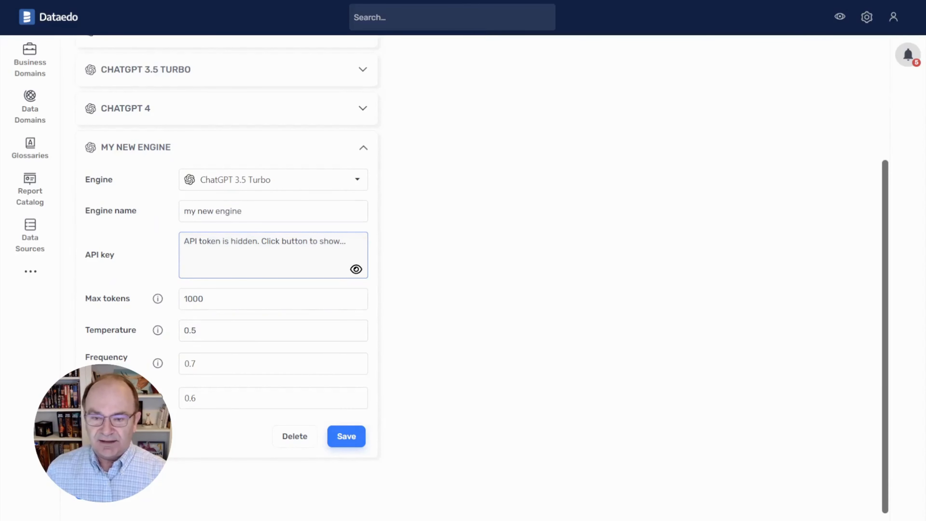
click(346, 436)
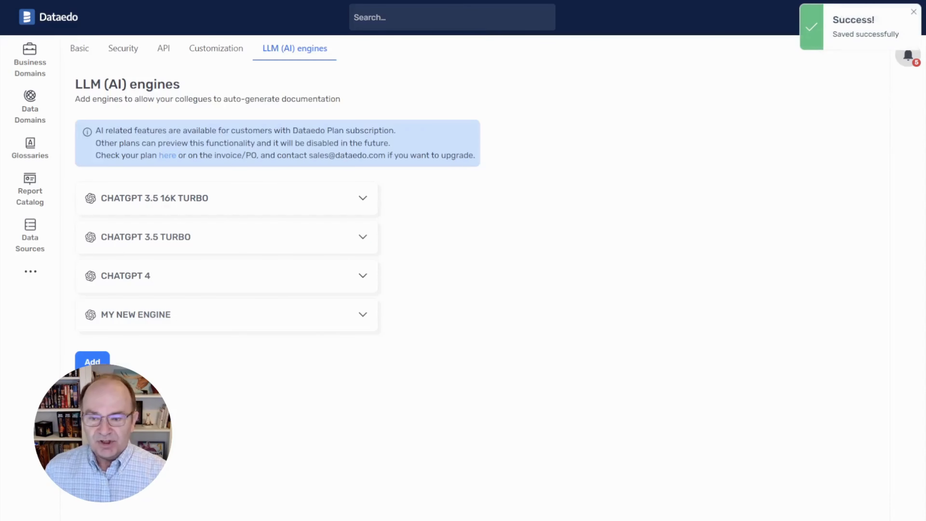
- Delete the engine "my new engine" from the LLM (AI) engines
click(363, 315)
scroll(363, 315, down, 5)
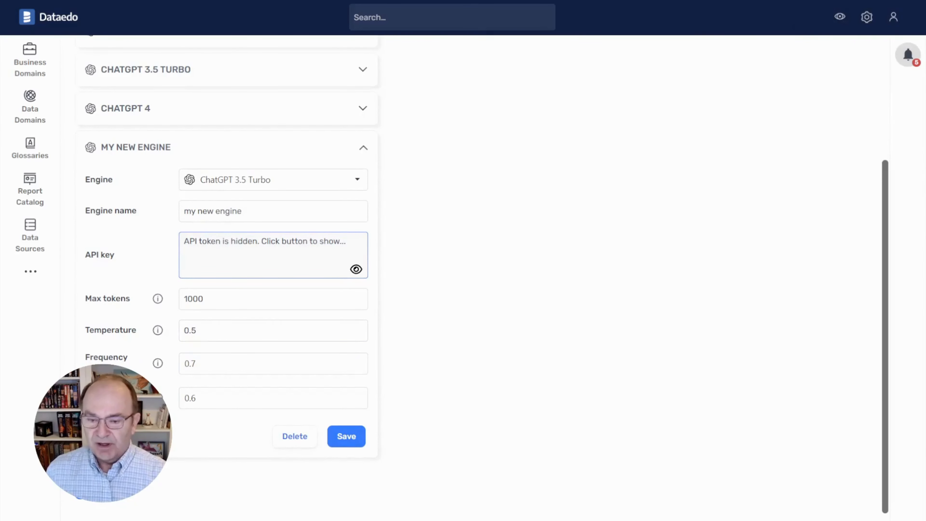
click(304, 443)
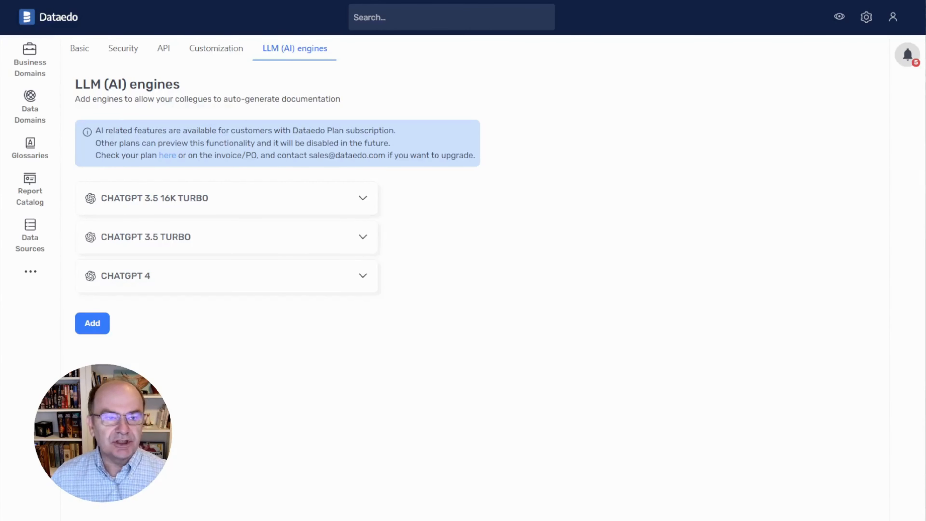
- Open the list of roles in user management
click(866, 17)
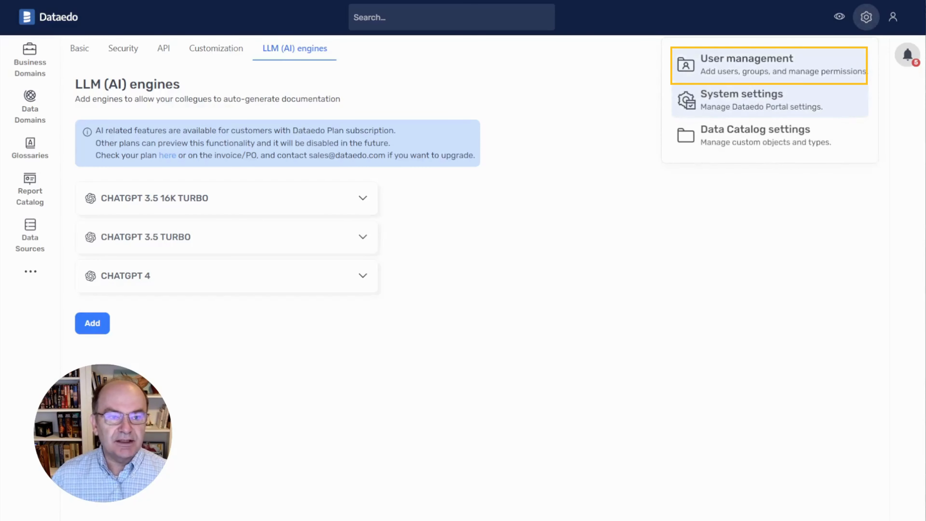
click(765, 60)
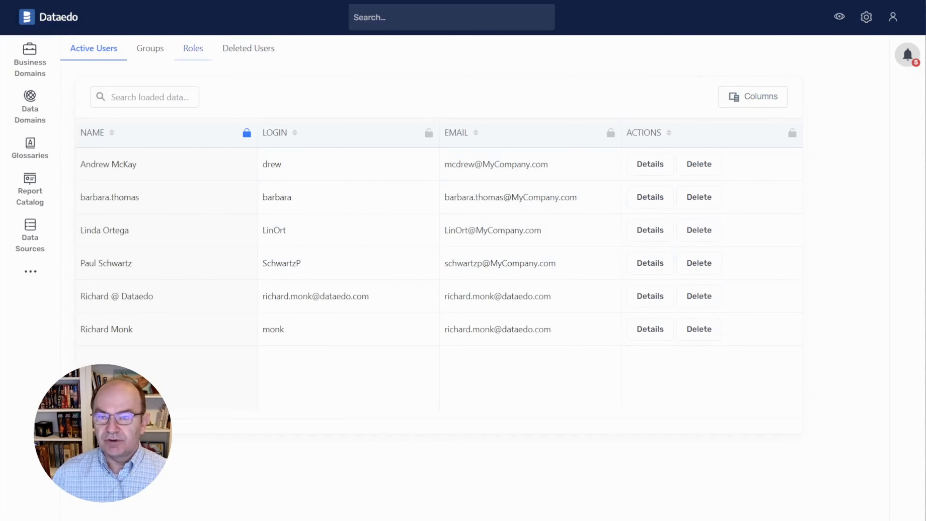
click(192, 48)
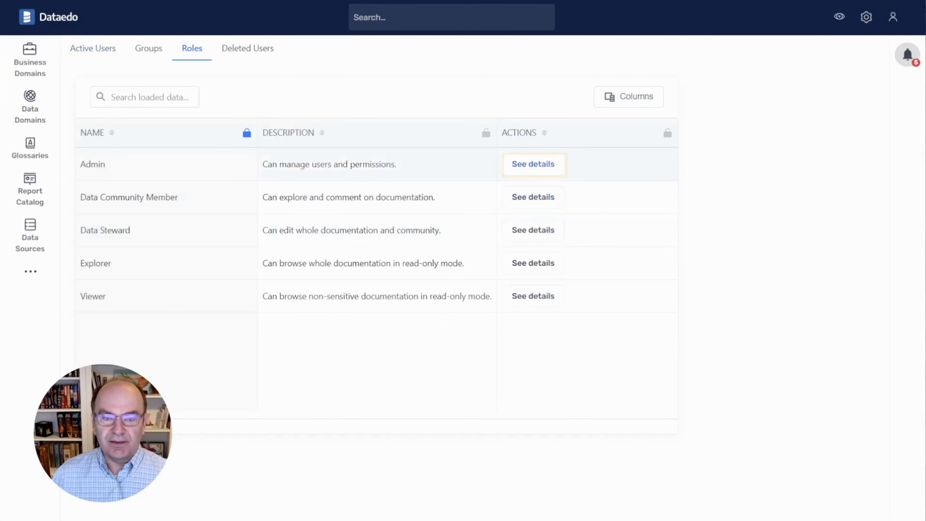
- Check the "Generate Descriptions Powered By AI" action in the details of the Admin and Data Steward roles
click(533, 164)
drag(654, 287, 511, 287)
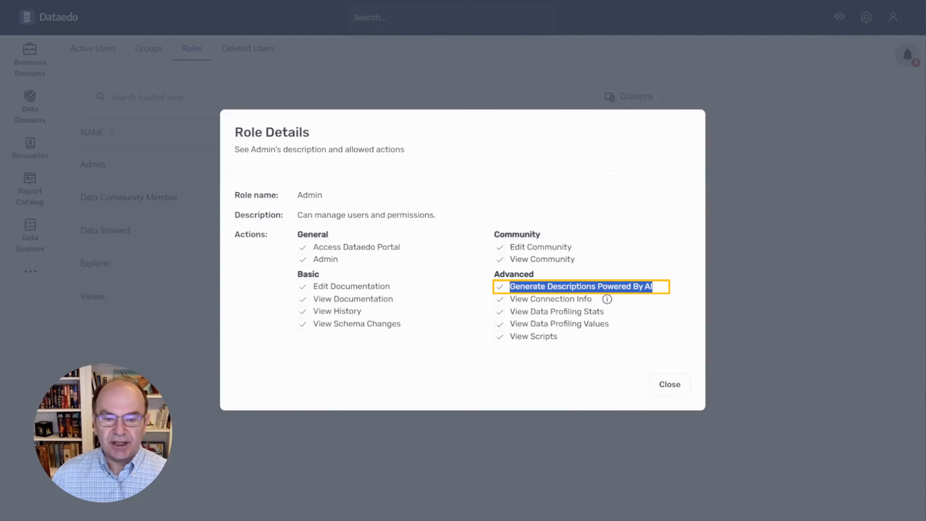
click(670, 384)
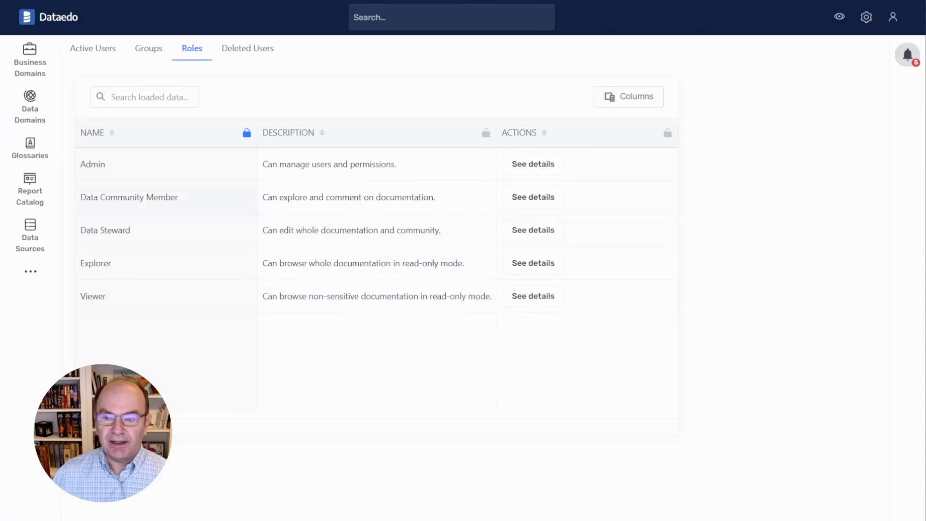
click(533, 229)
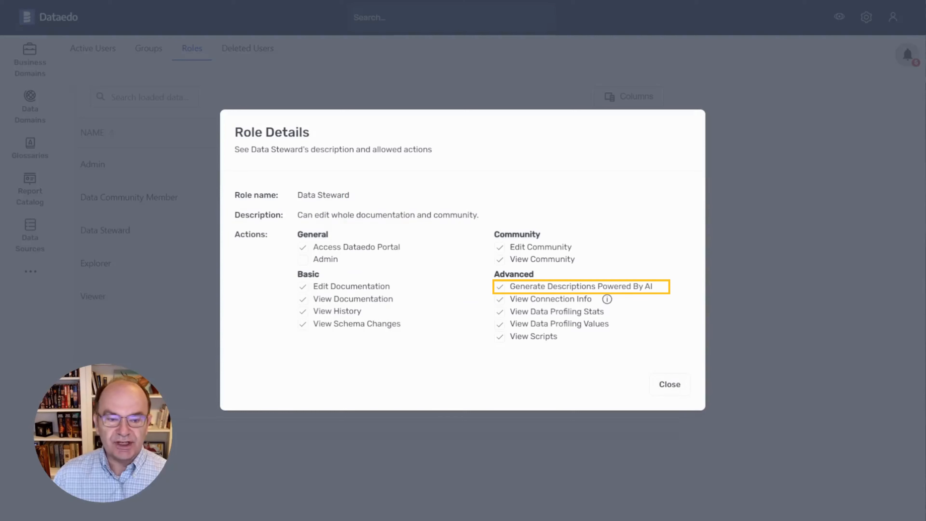
drag(653, 287, 510, 287)
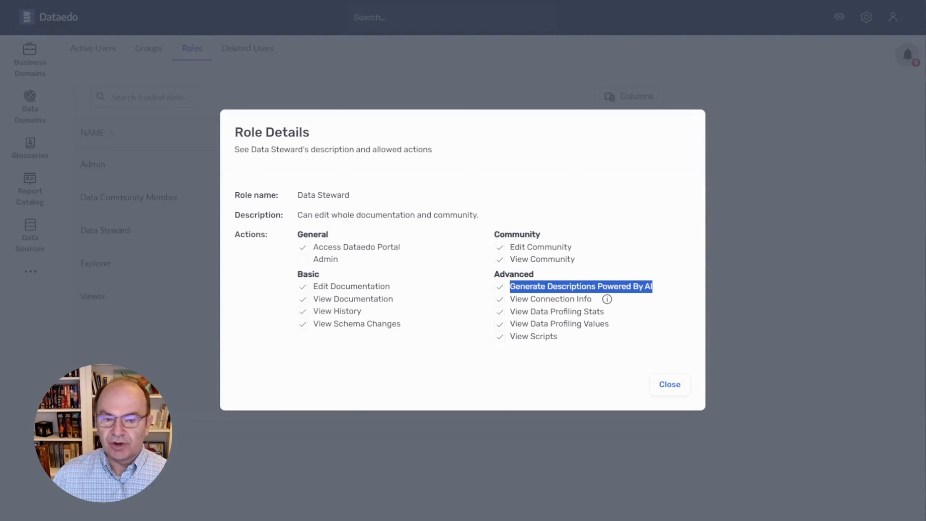
click(670, 385)
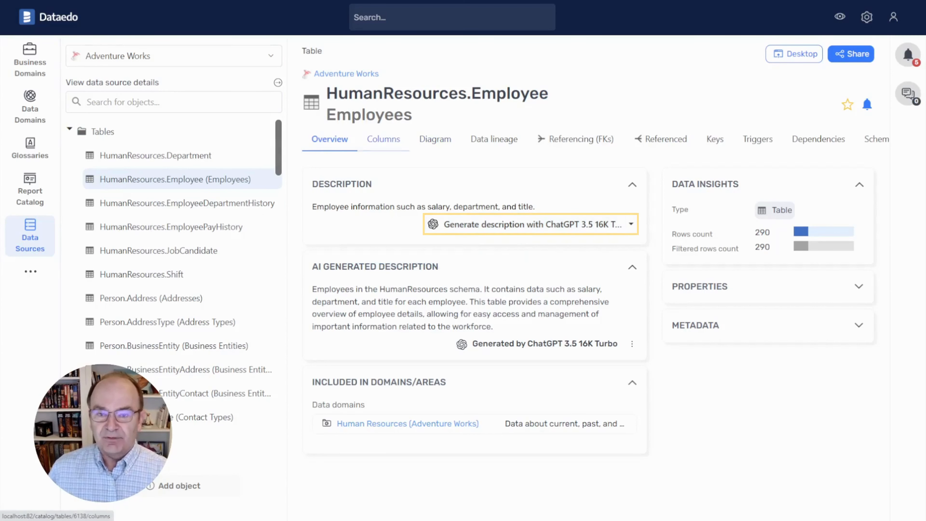
- Show the columns of the HumanResources.Employee table and the Production.vProductAndDescription view
click(382, 139)
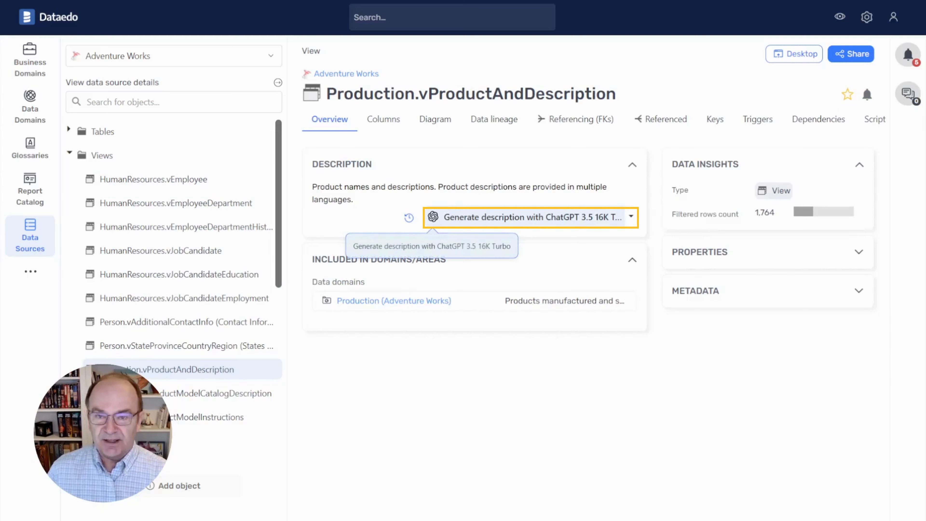
click(384, 120)
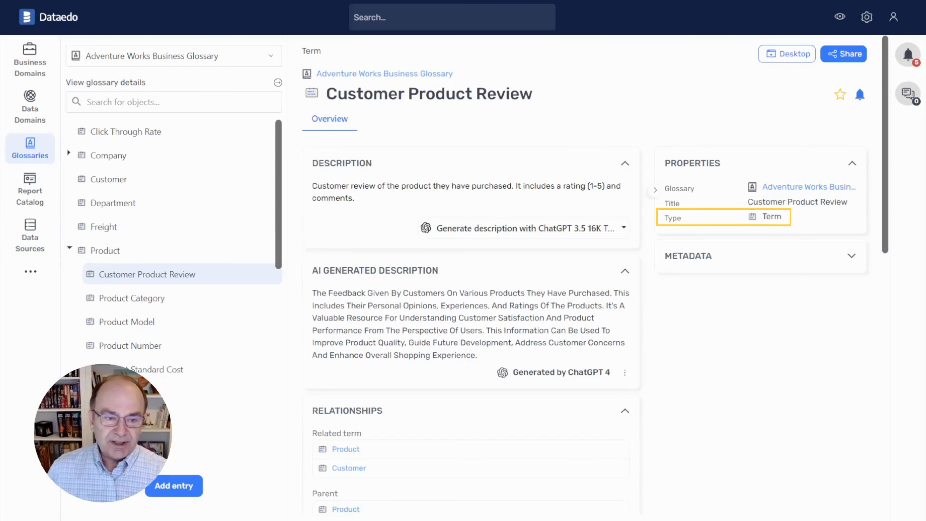
- Check the type of the glossary entries Customer Product Review and Cost Per Click in their properties
drag(782, 217, 762, 217)
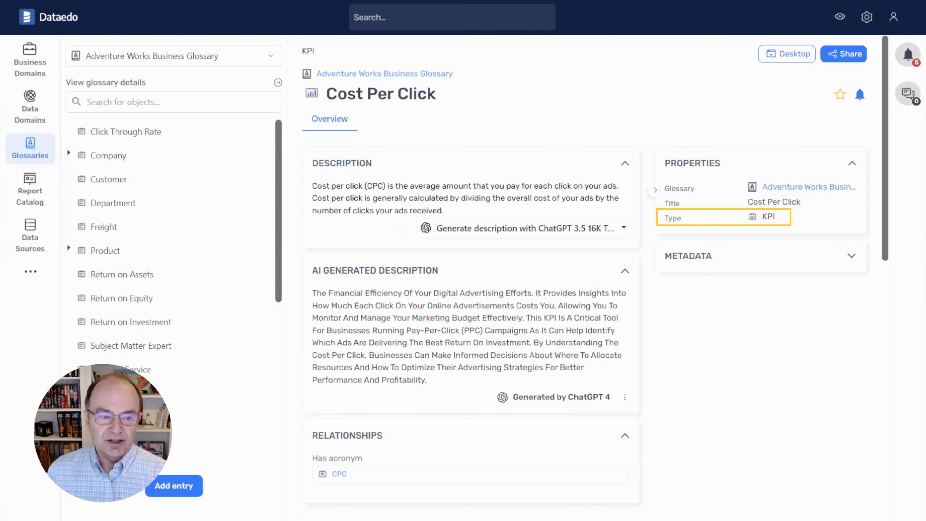
drag(776, 217, 762, 217)
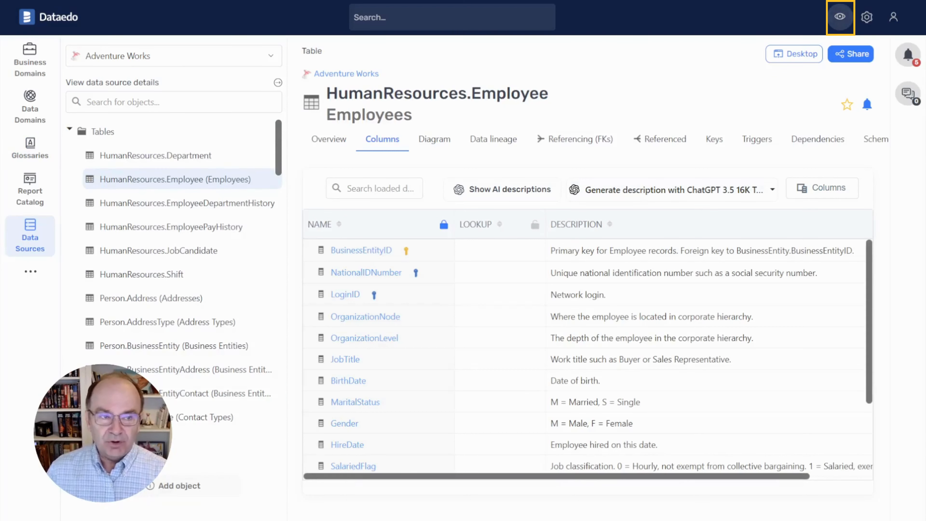
- Check the overview and columns of the HumanResources.Employee table in Editing mode and return to Viewing mode
click(840, 17)
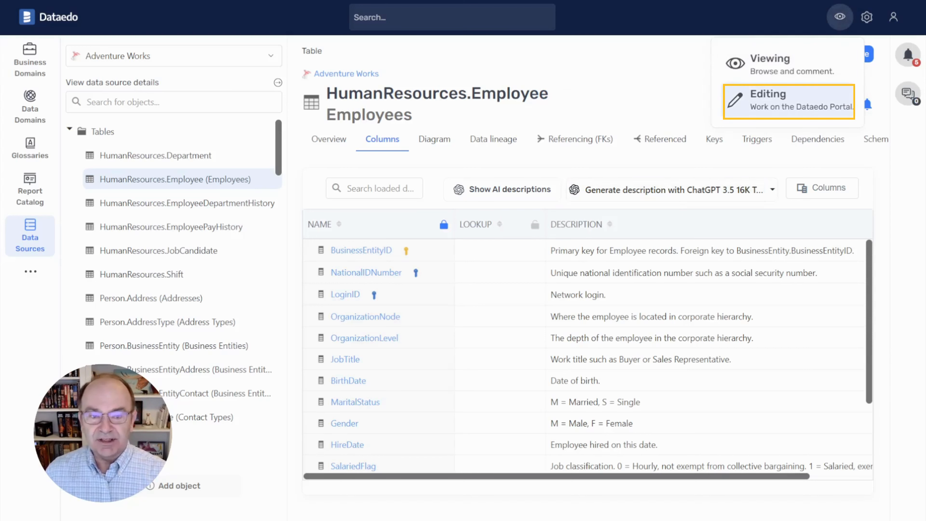
click(789, 101)
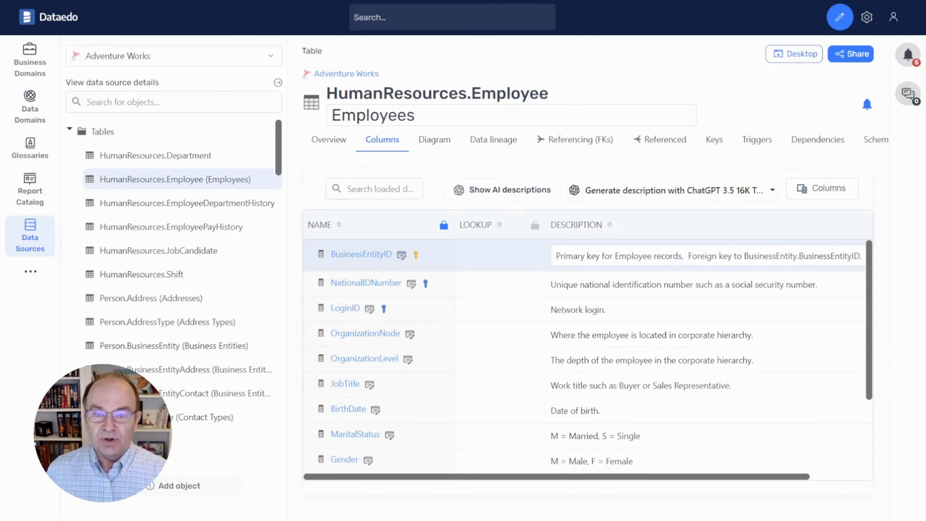
click(329, 140)
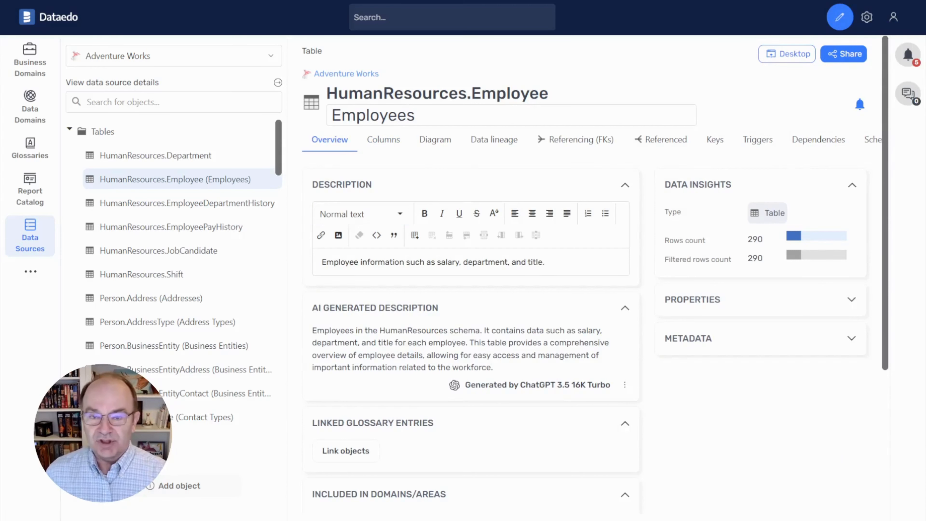
click(383, 139)
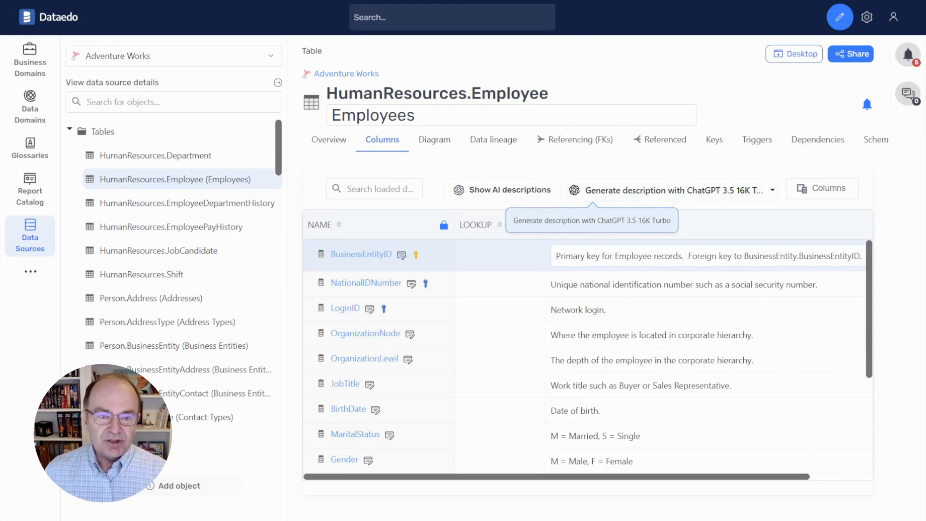
click(840, 17)
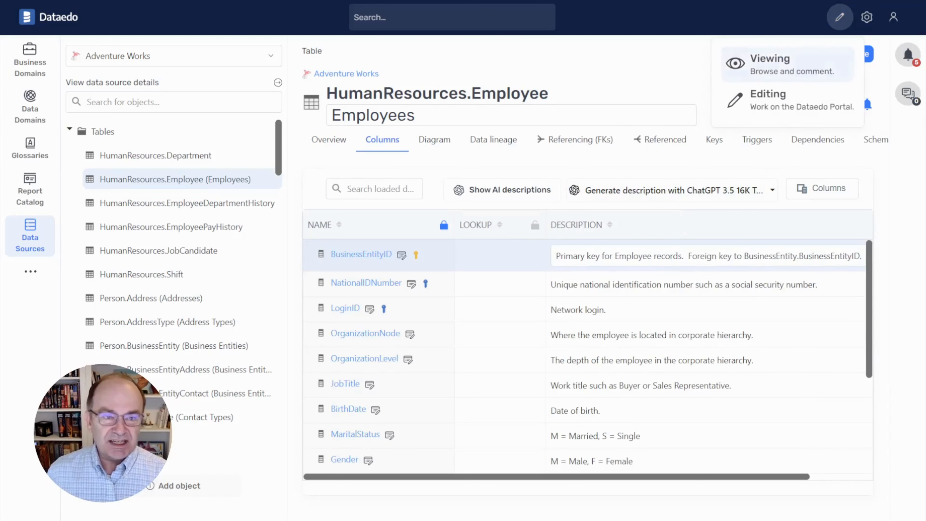
click(771, 63)
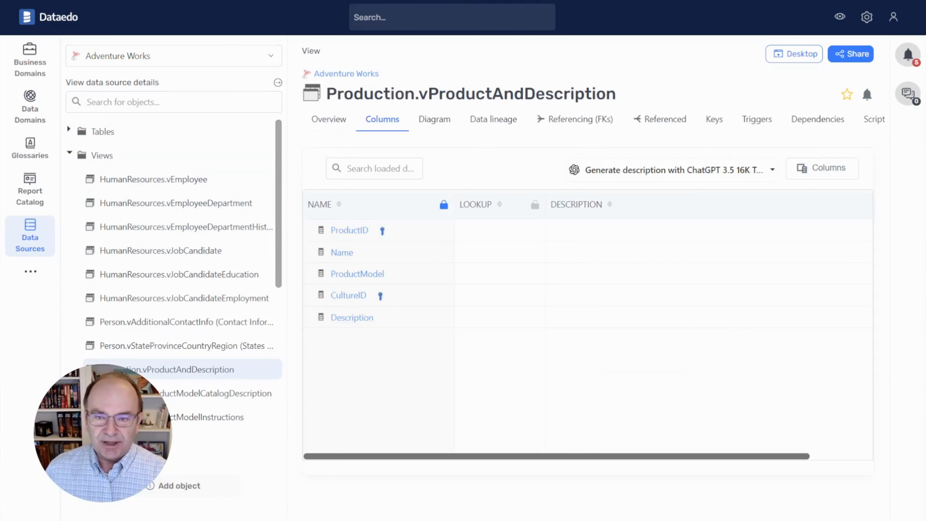
- Generate AI descriptions for the Production.vProductAndDescription view from its overview using ChatGPT 3.5 Turbo
click(329, 119)
mouse_move(350, 301)
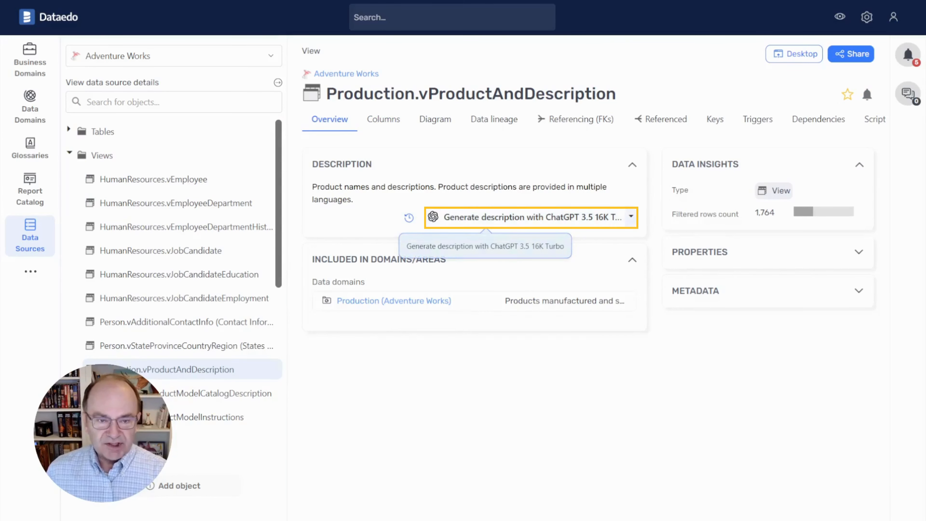
click(631, 217)
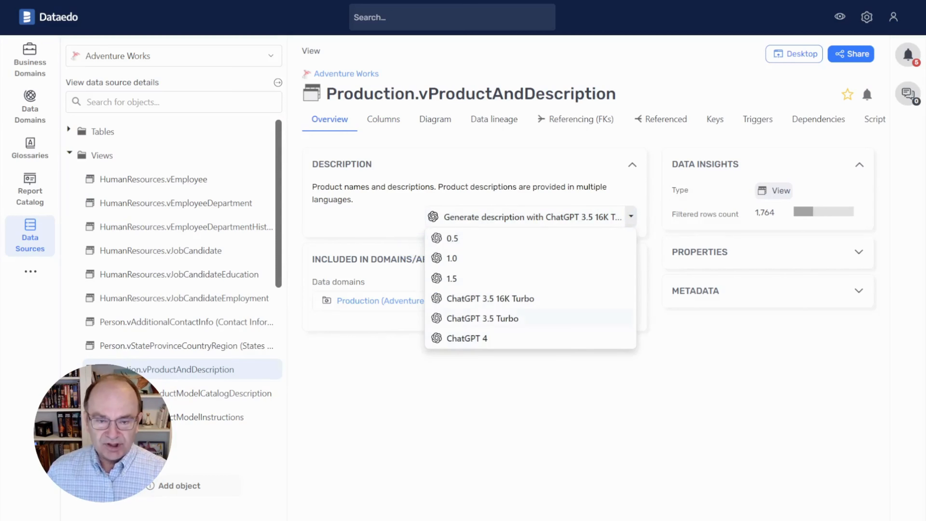
click(510, 319)
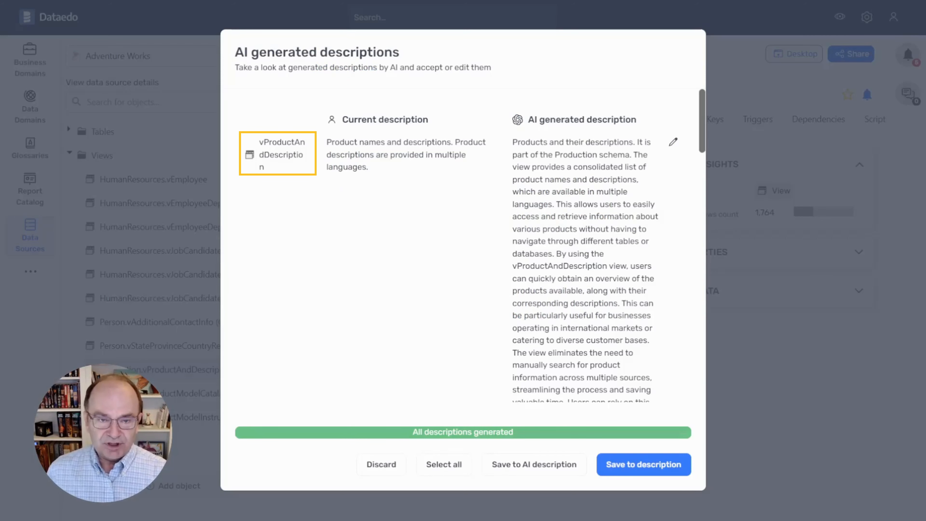
- Review the generated descriptions and delete the sentence about the nchar datatype and nullability from the CultureID column's AI description
scroll(474, 244, down, 5)
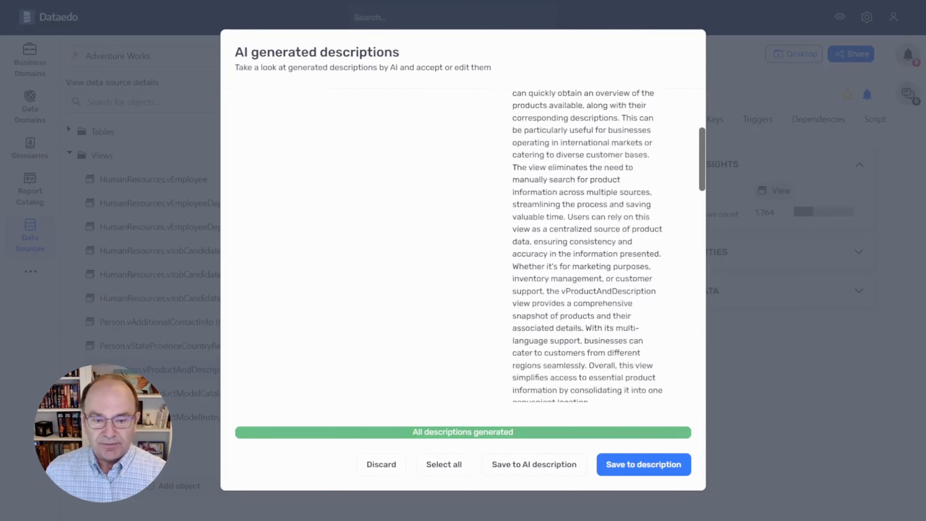
scroll(464, 244, down, 10)
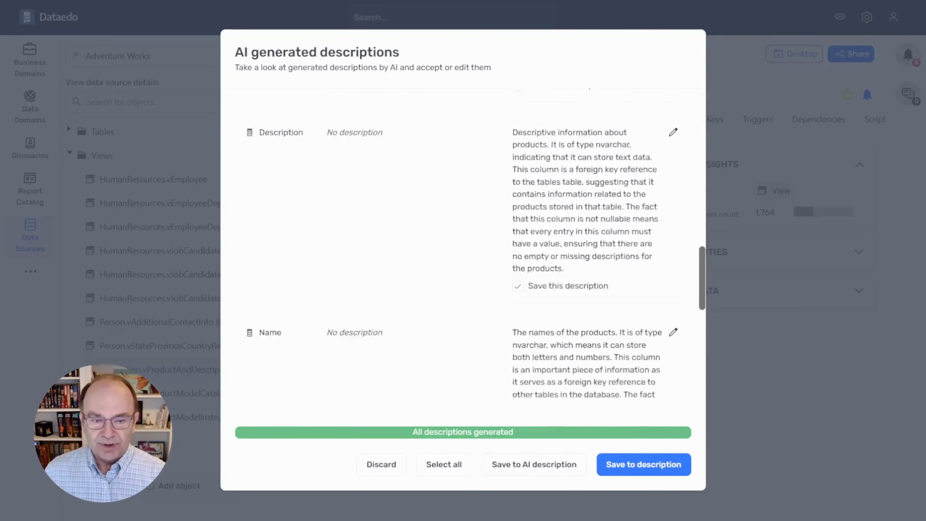
scroll(463, 244, down, 12)
scroll(463, 244, up, 15)
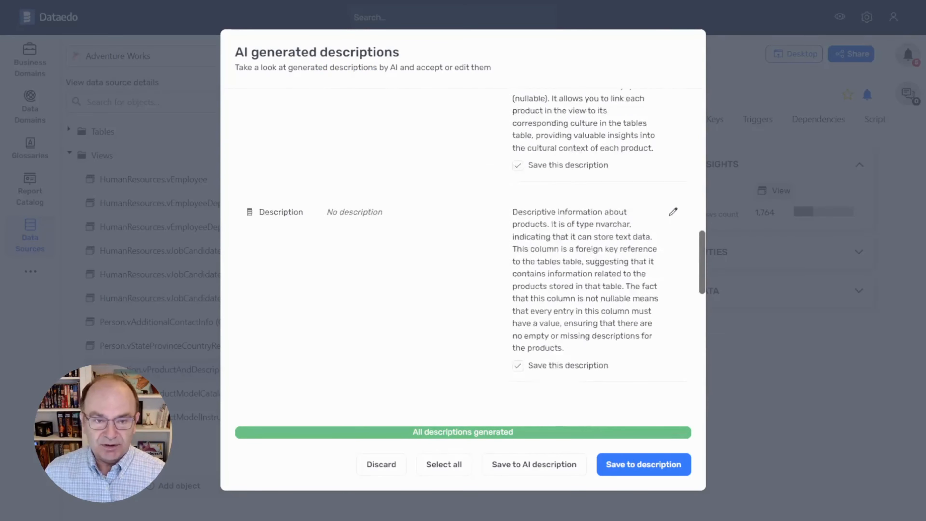
scroll(470, 245, up, 10)
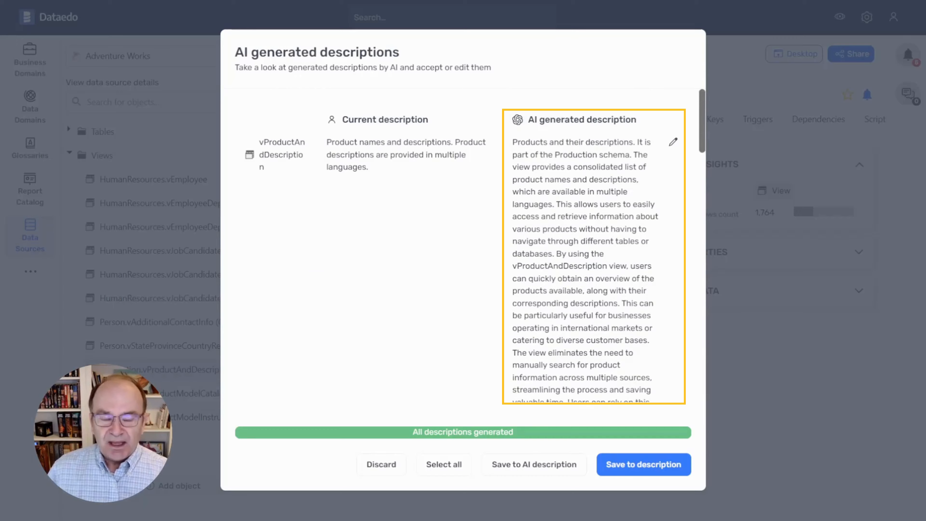
scroll(474, 244, down, 5)
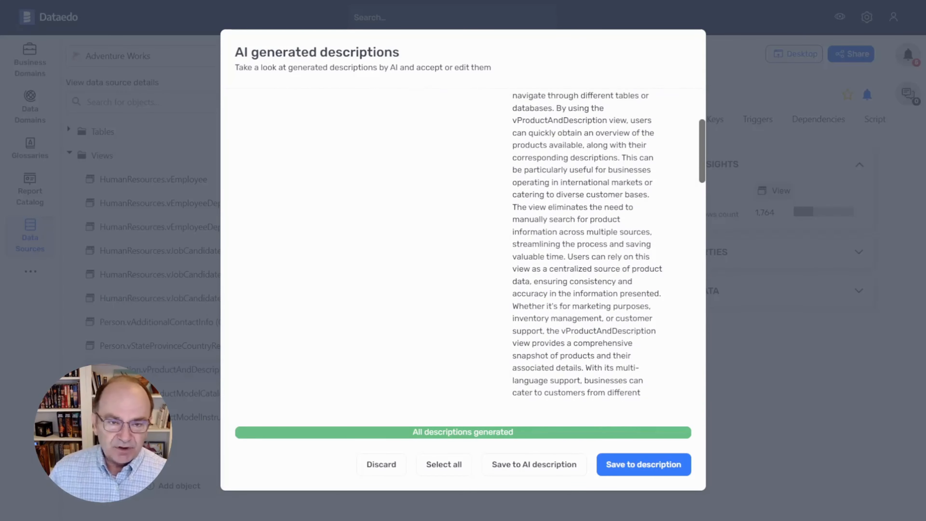
scroll(470, 248, down, 10)
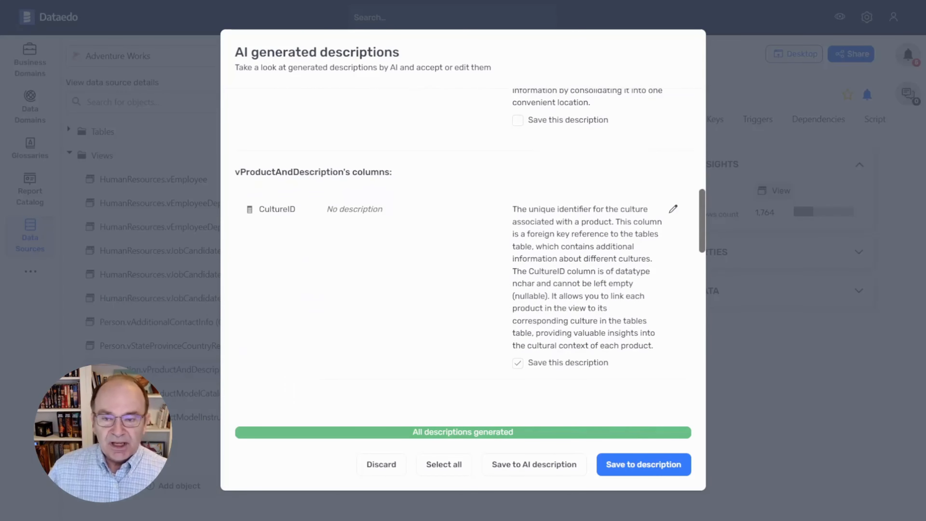
scroll(470, 248, down, 2)
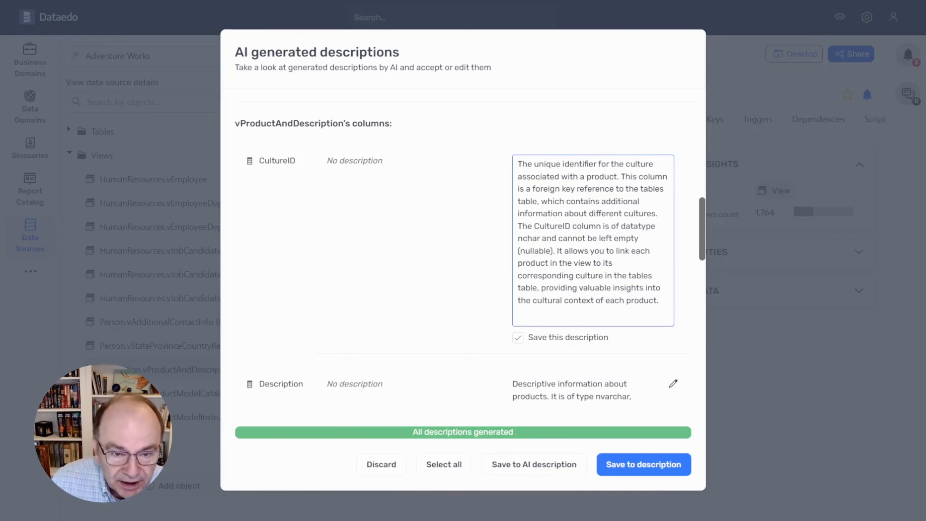
drag(518, 226, 555, 251)
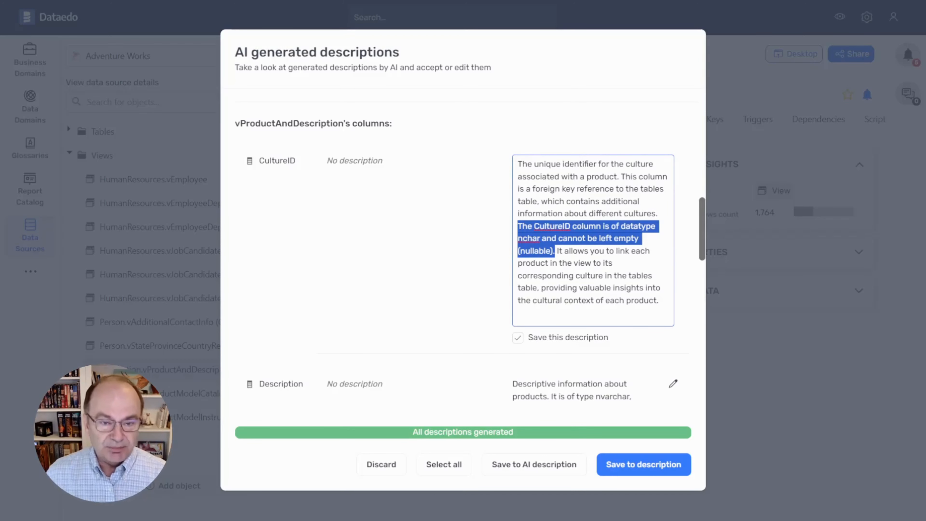
key(BackSpace)
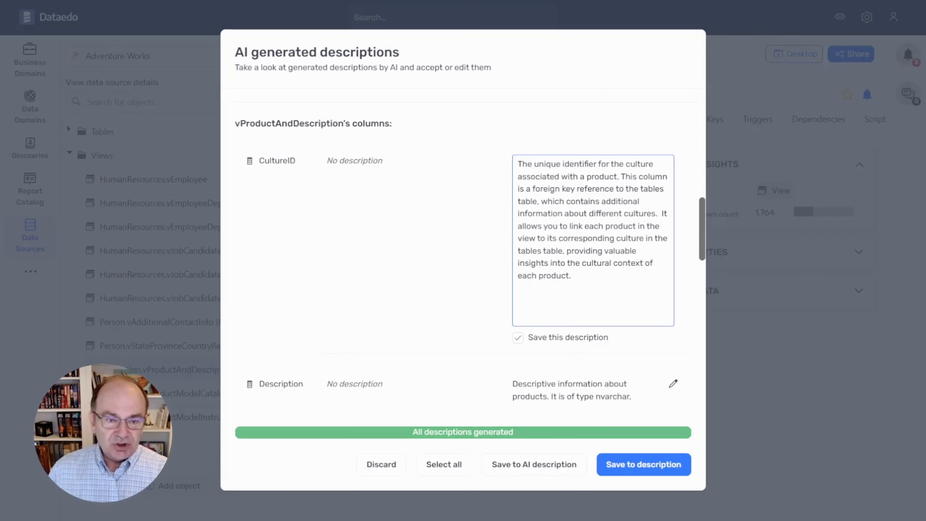
- Mark all generated descriptions for saving and undo that bulk selection
scroll(463, 245, down, 12)
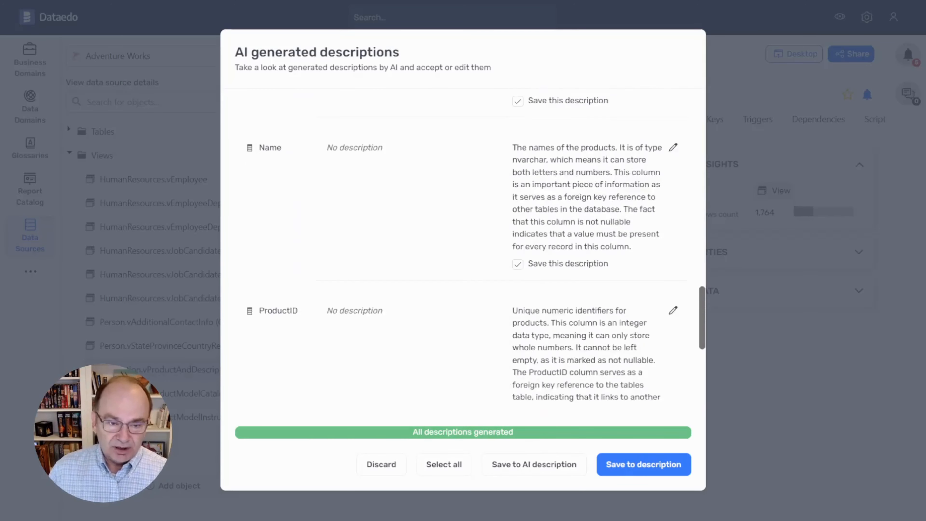
scroll(463, 244, down, 6)
scroll(463, 245, up, 9)
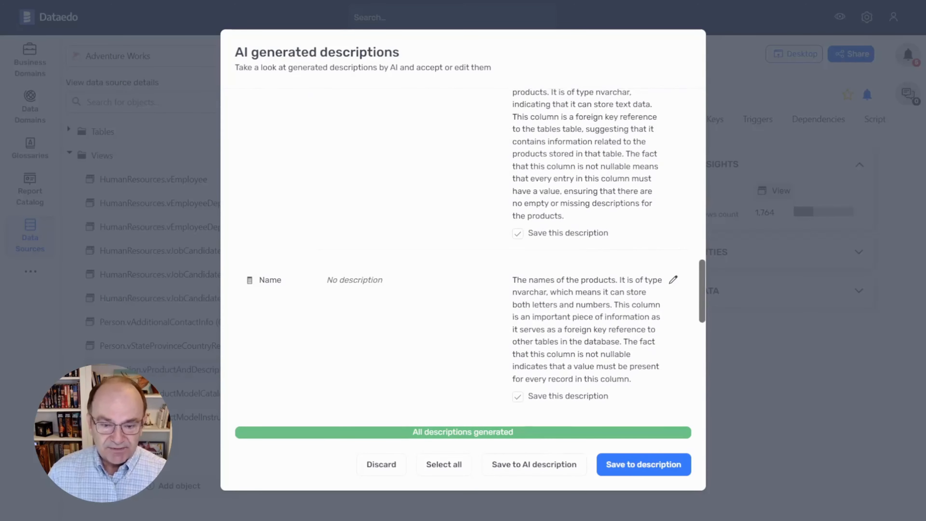
scroll(464, 244, down, 6)
scroll(463, 244, up, 4)
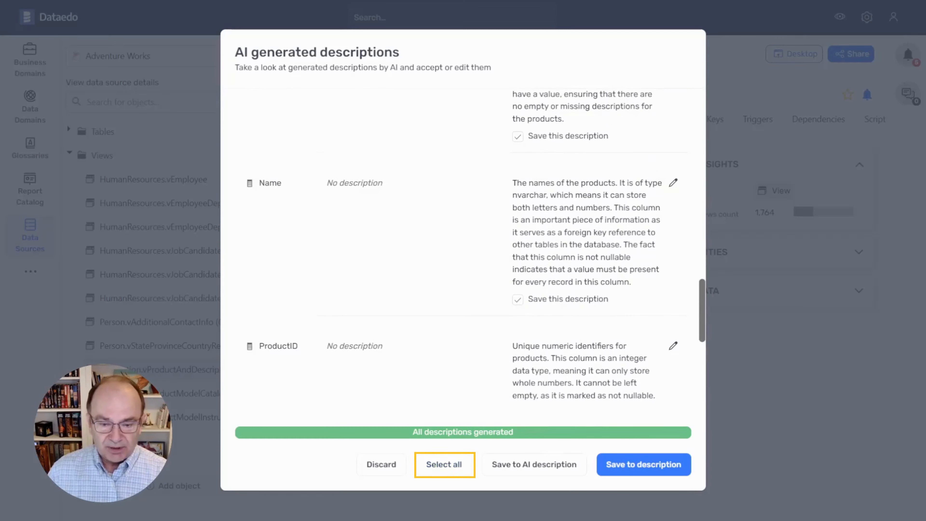
click(445, 464)
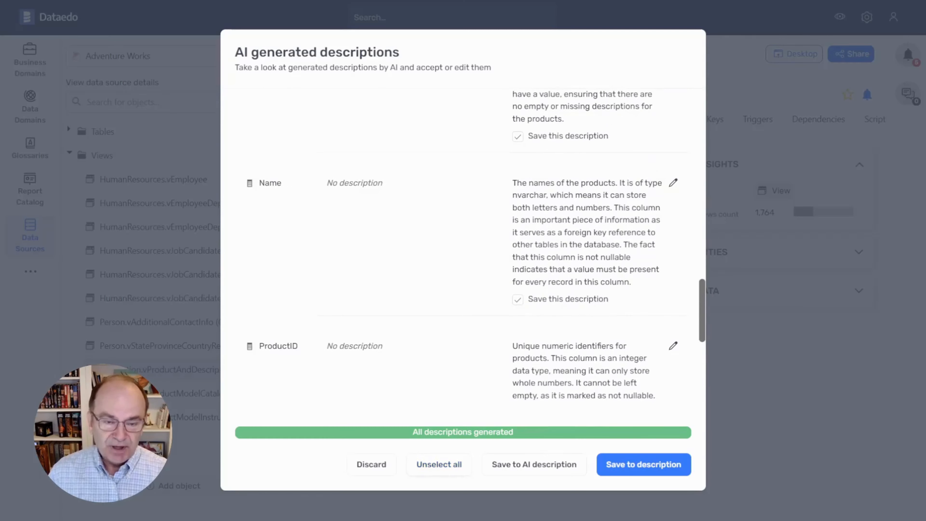
scroll(463, 256, up, 5)
scroll(463, 255, up, 5)
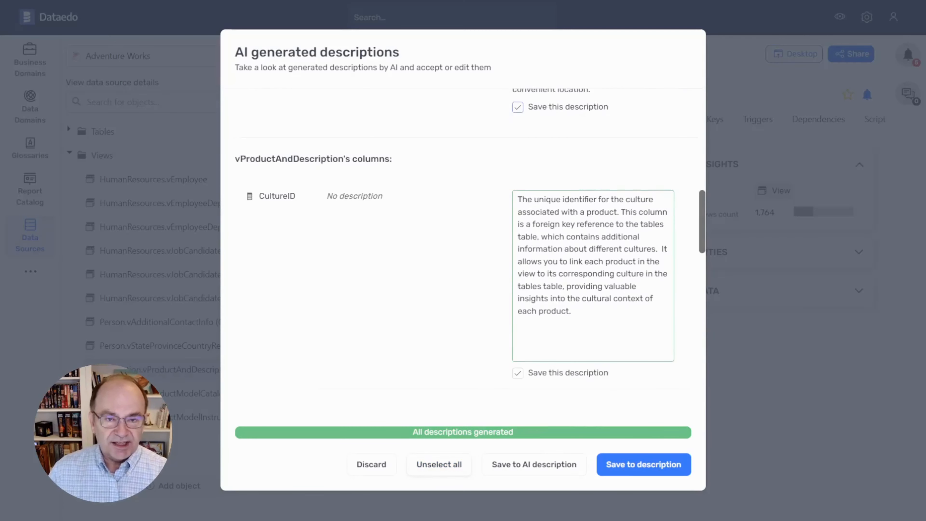
click(439, 464)
scroll(463, 256, up, 2)
scroll(463, 255, up, 5)
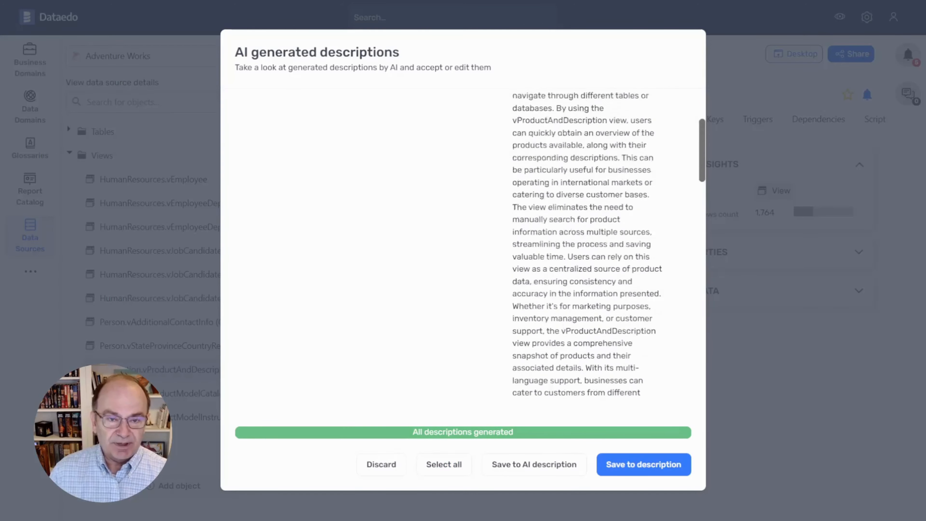
- Mark all generated descriptions of vProductAndDescription and its columns and save them to the separate AI description field
scroll(463, 255, down, 8)
scroll(463, 255, down, 3)
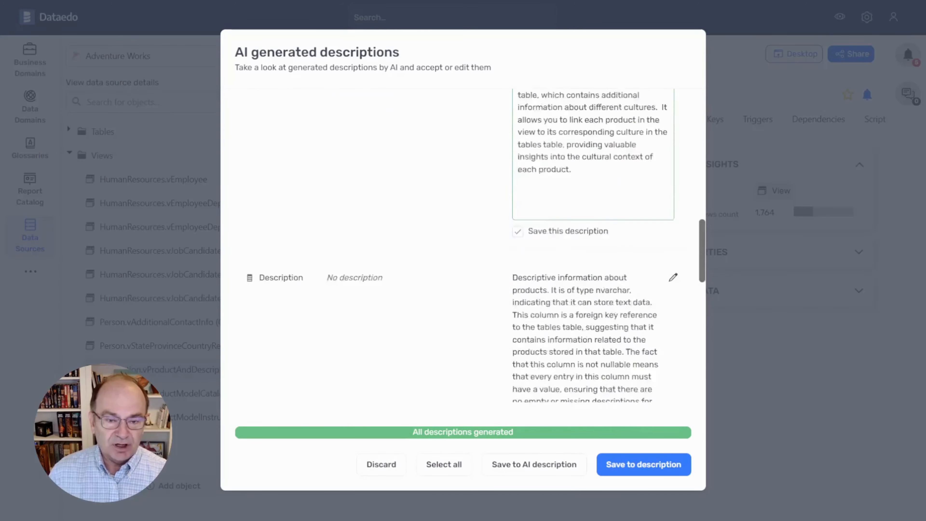
scroll(463, 256, up, 8)
scroll(463, 255, down, 5)
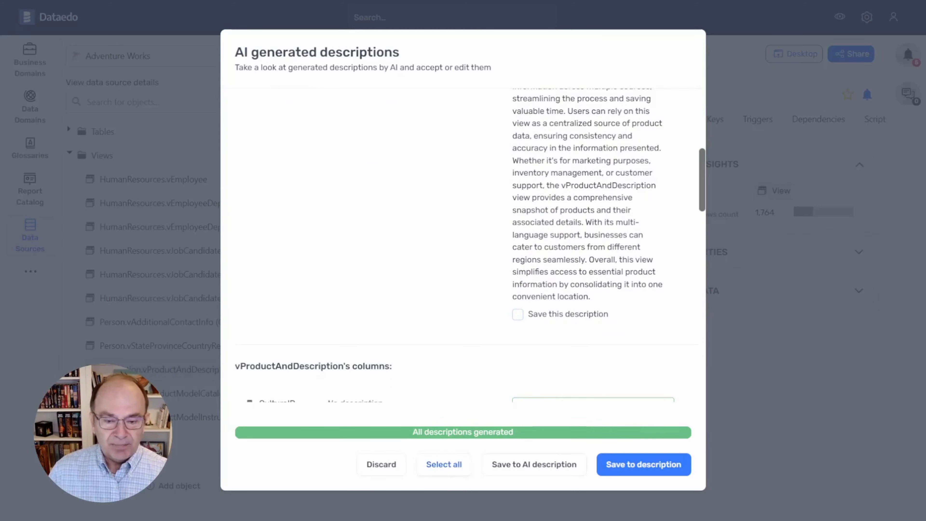
click(443, 464)
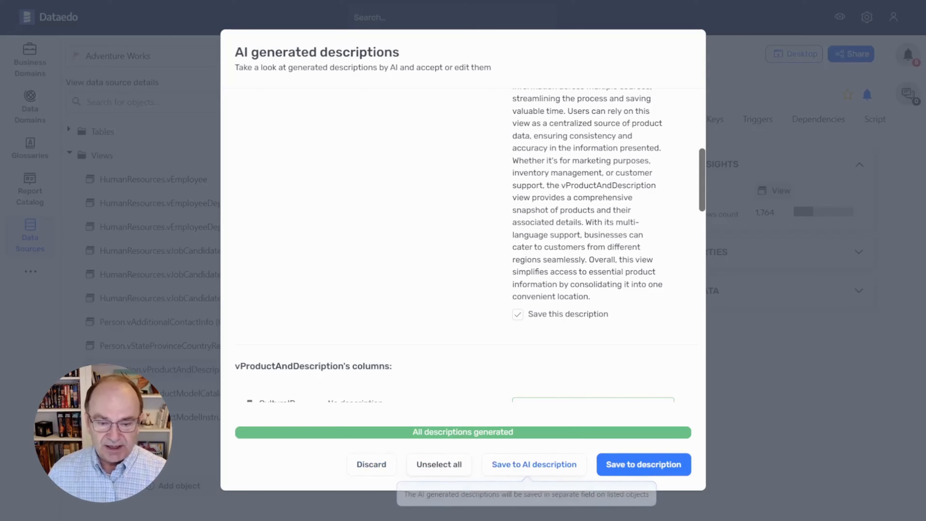
click(531, 466)
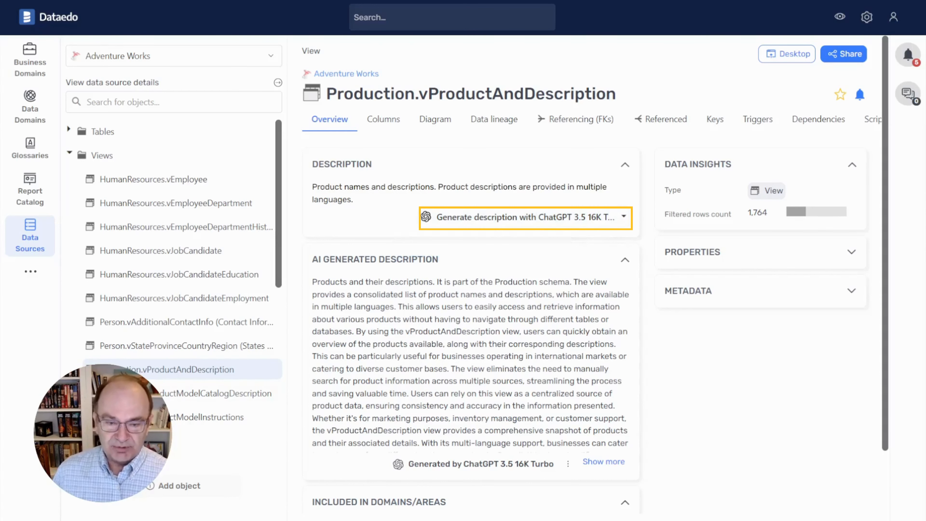
- Check the AI-generated column descriptions of vProductAndDescription and the full overview of its Name column
click(383, 119)
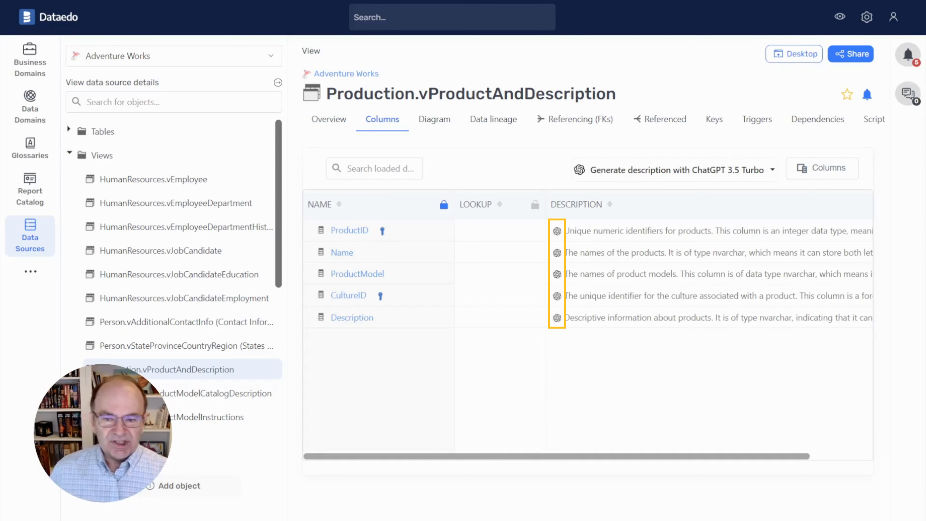
click(341, 252)
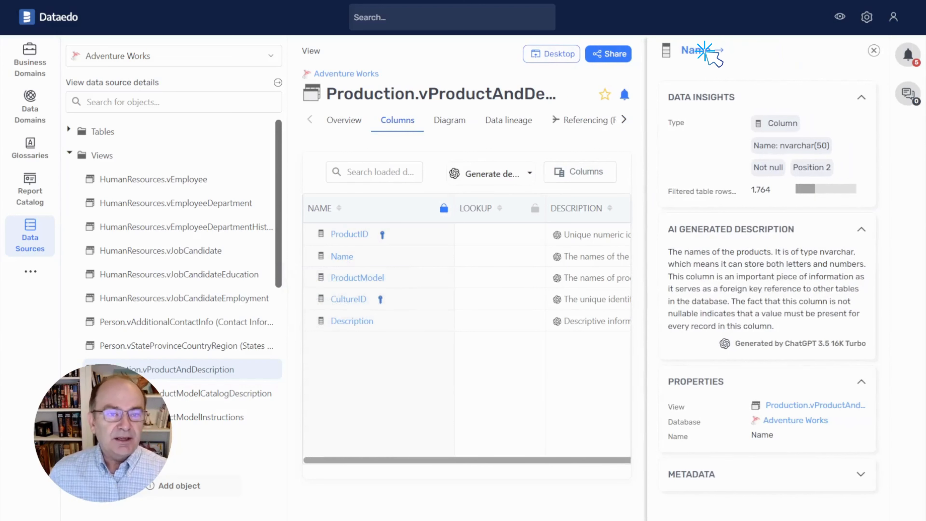
click(705, 51)
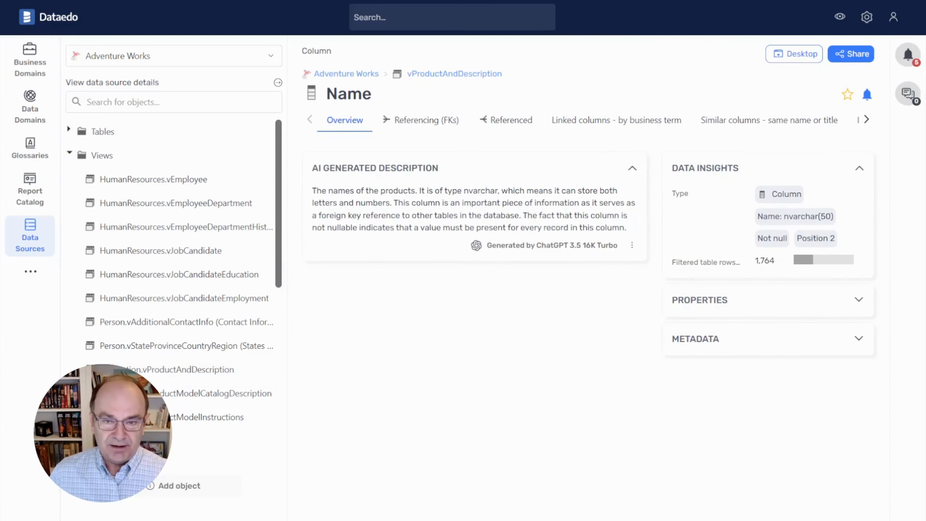
mouse_move(476, 246)
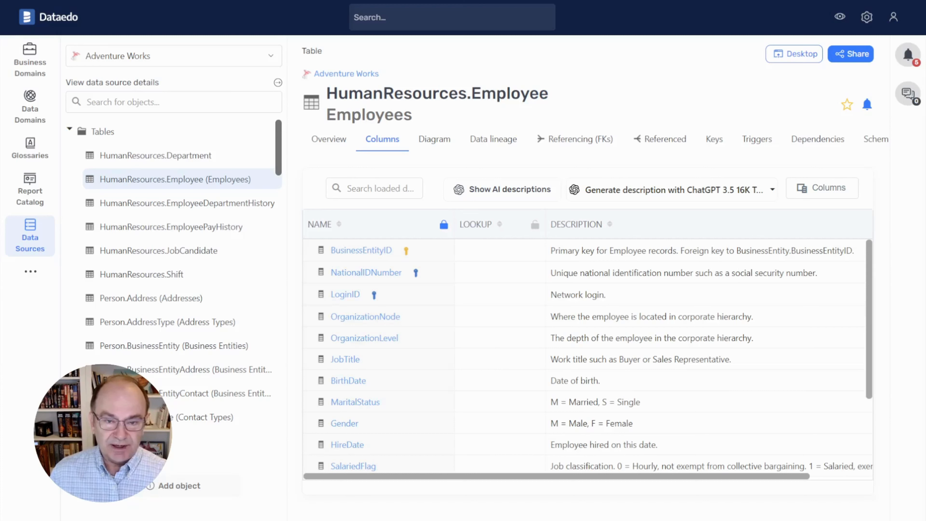
- Show the AI-generated description beneath the regular one for BusinessEntityID in the HumanResources.Employee columns and highlight part of its text
scroll(583, 351, right, 2)
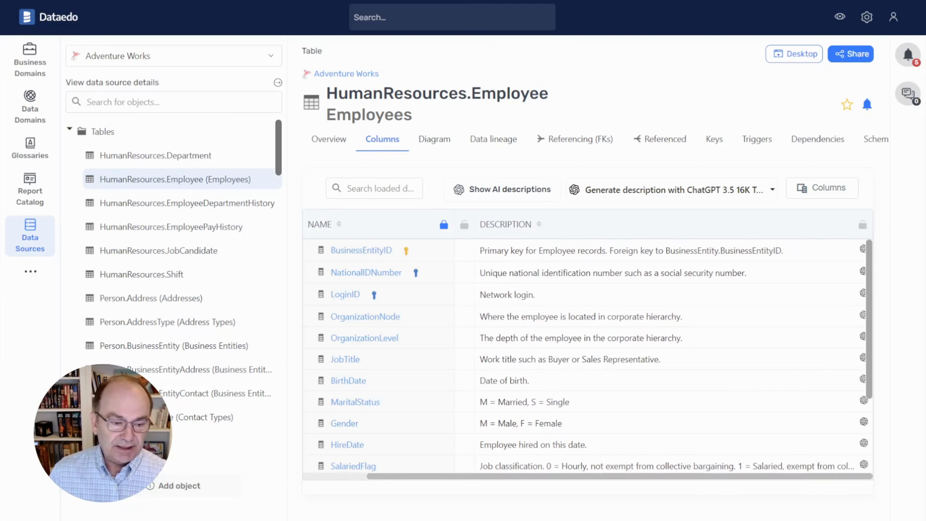
click(863, 271)
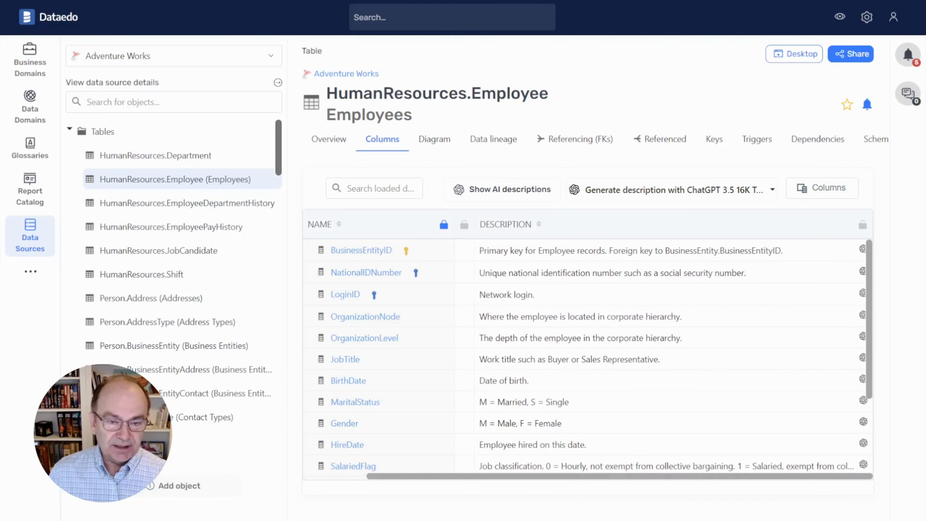
drag(790, 271, 504, 271)
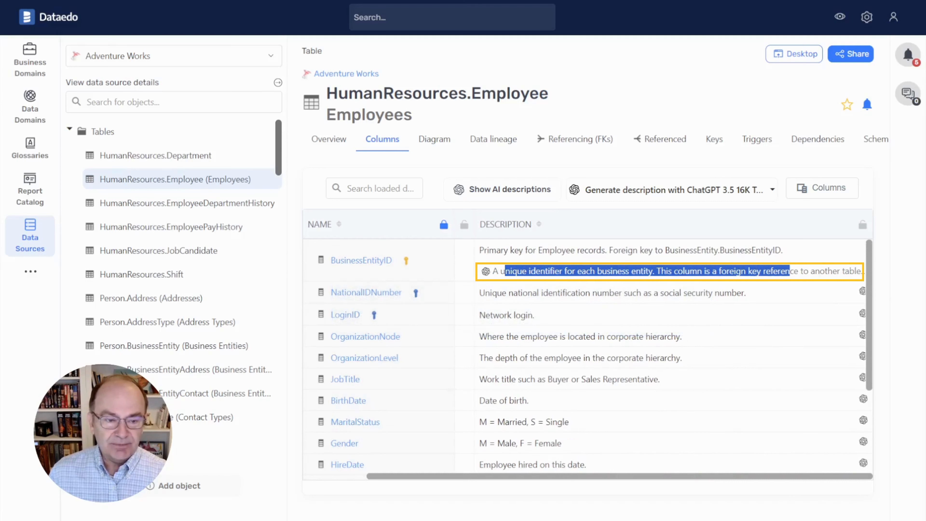
- Show the AI descriptions for all HumanResources.Employee columns and look through them
click(504, 270)
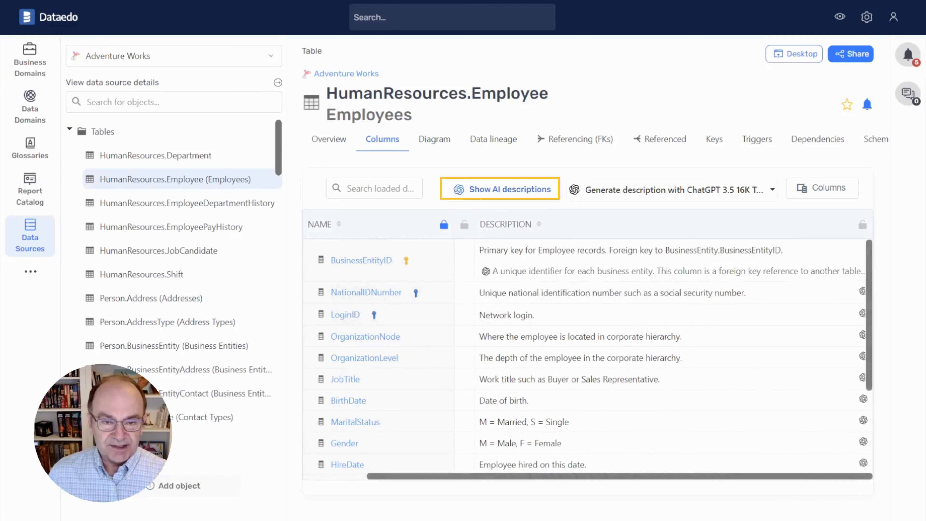
click(500, 189)
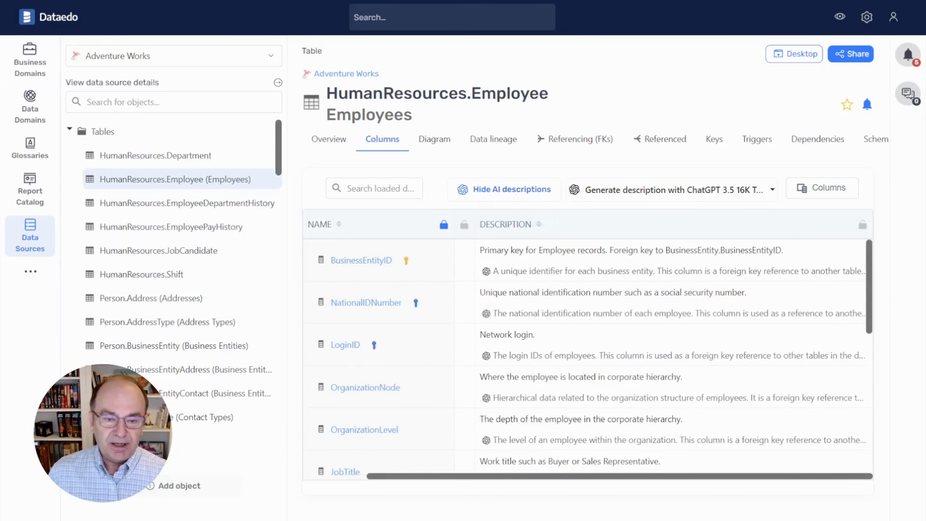
scroll(588, 358, down, 7)
scroll(588, 357, up, 8)
scroll(587, 358, down, 5)
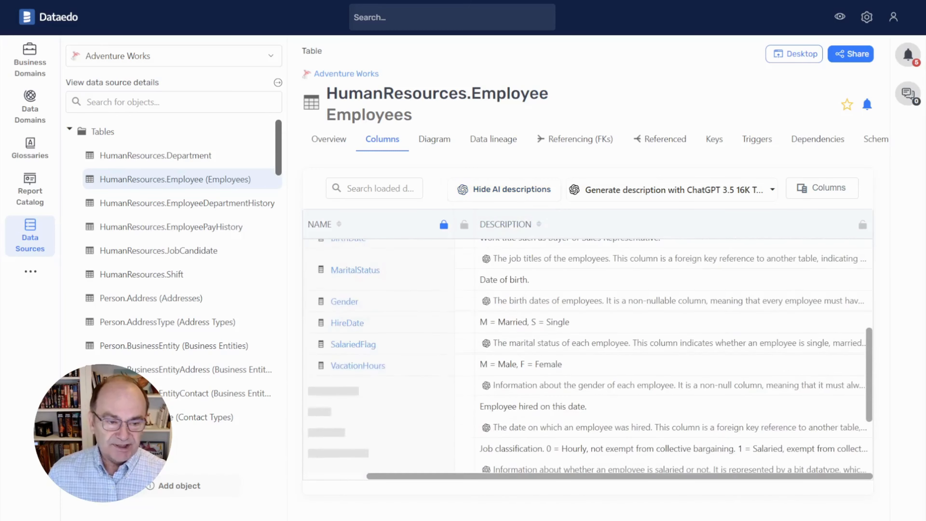
- Open the full overview of the Employee table's BirthDate column and delete its AI-generated description
click(349, 291)
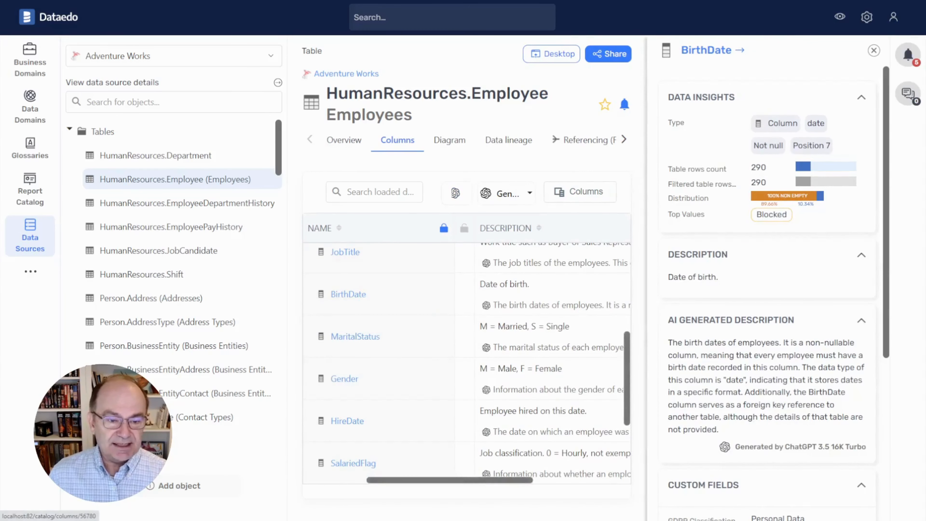
click(707, 50)
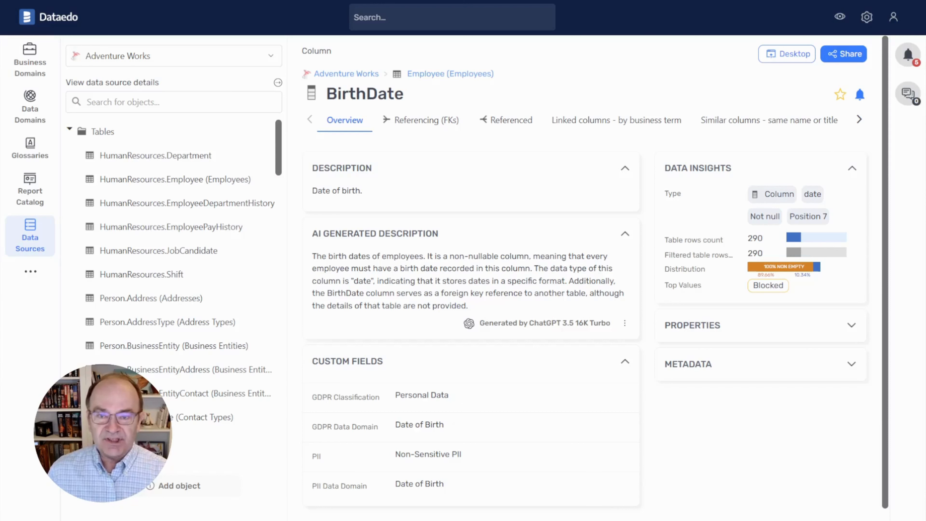
click(626, 322)
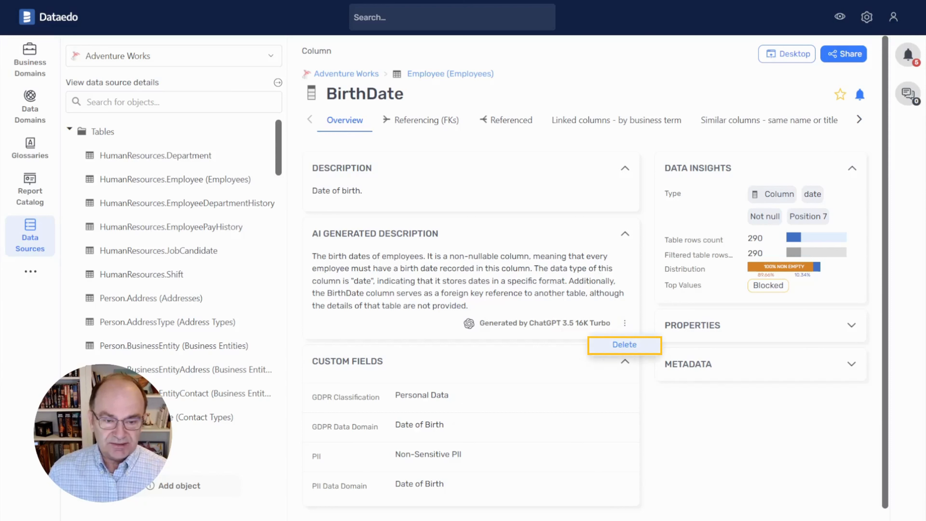
click(624, 344)
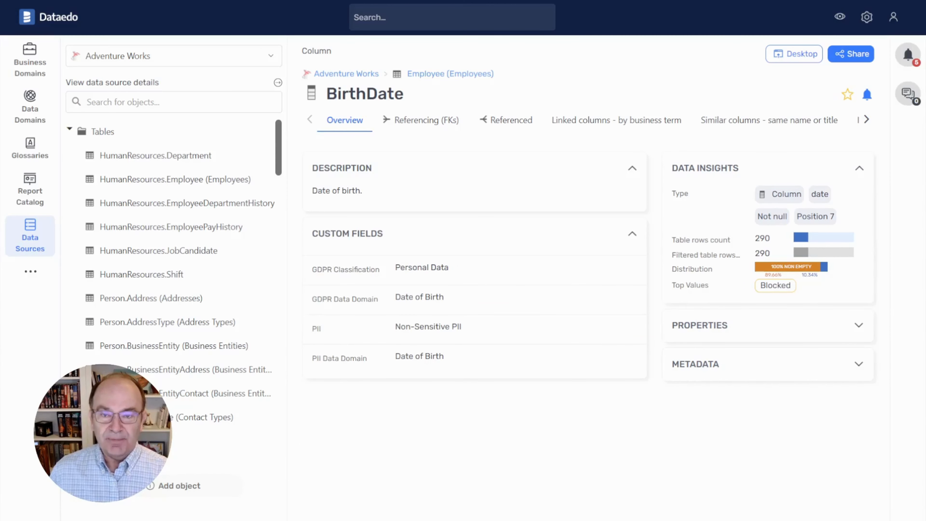
- Return to the HumanResources.Employee table overview and delete the table's AI-generated description
click(432, 74)
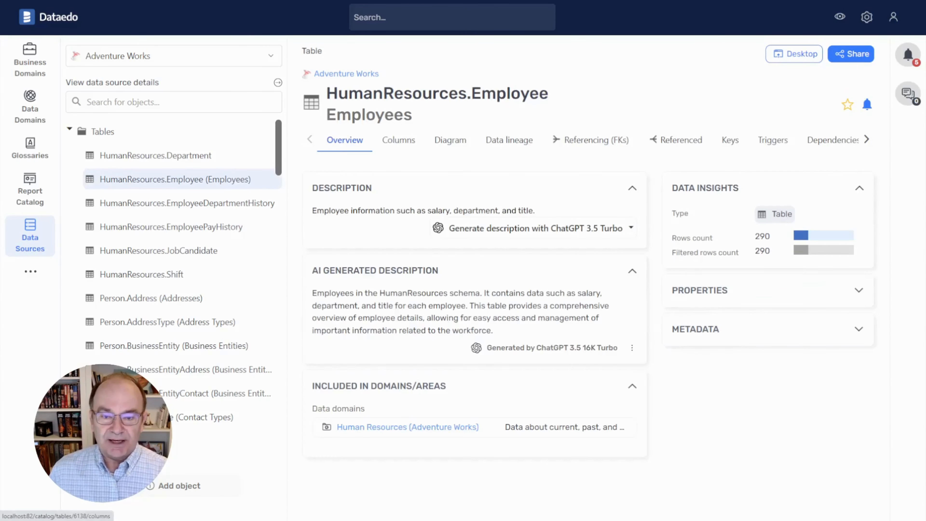
click(632, 348)
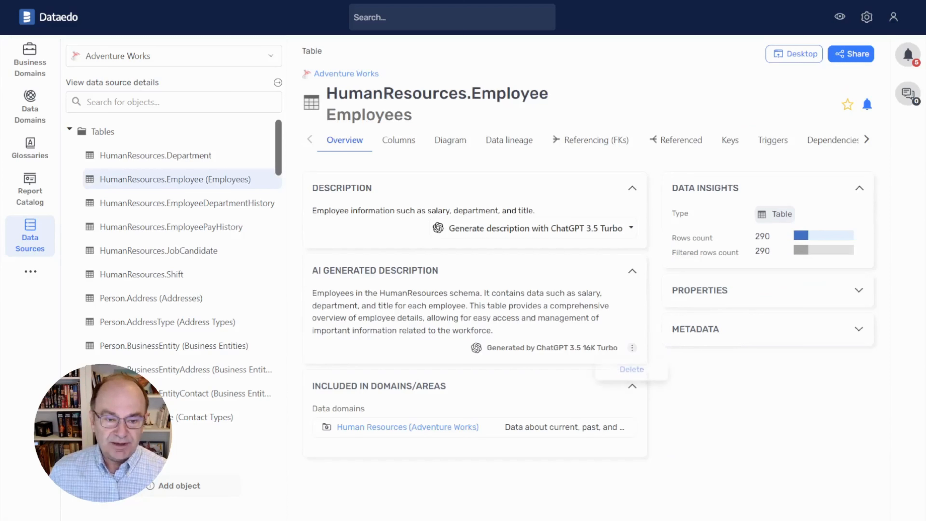
click(631, 370)
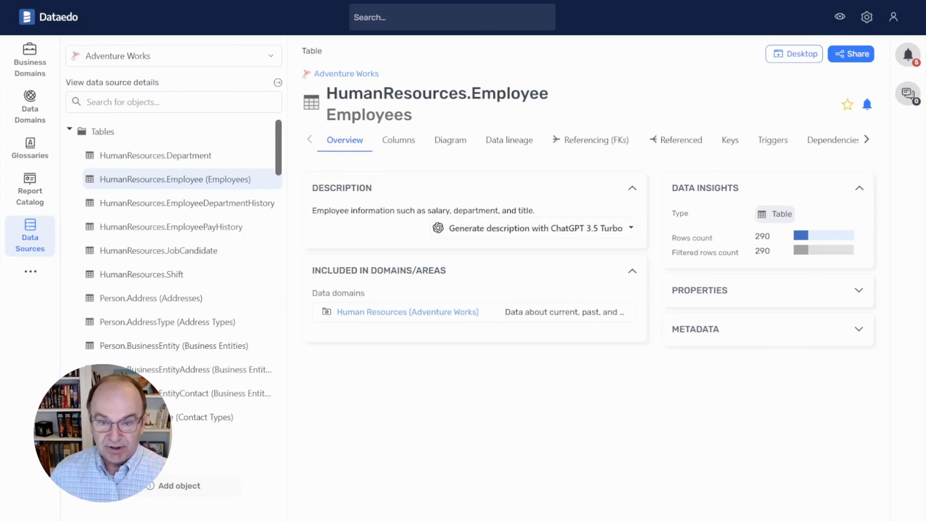
- Check which HumanResources.Employee columns still have AI descriptions by showing them in the column list, and preview NationalIDNumber's details
click(399, 140)
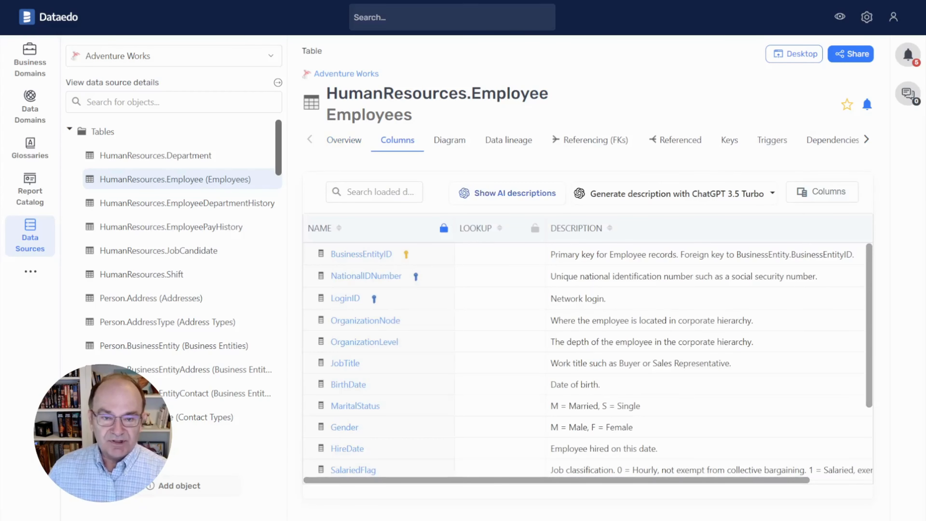
click(510, 194)
scroll(588, 360, down, 4)
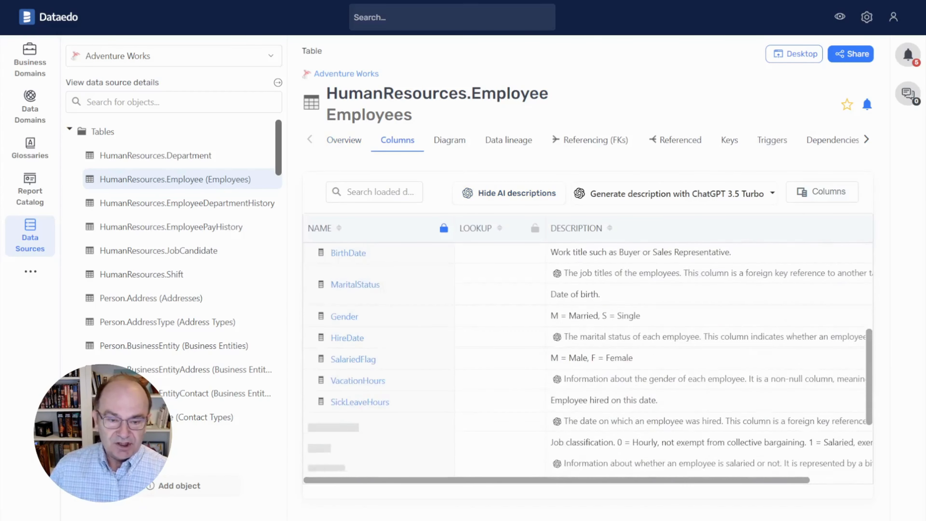
scroll(588, 359, up, 4)
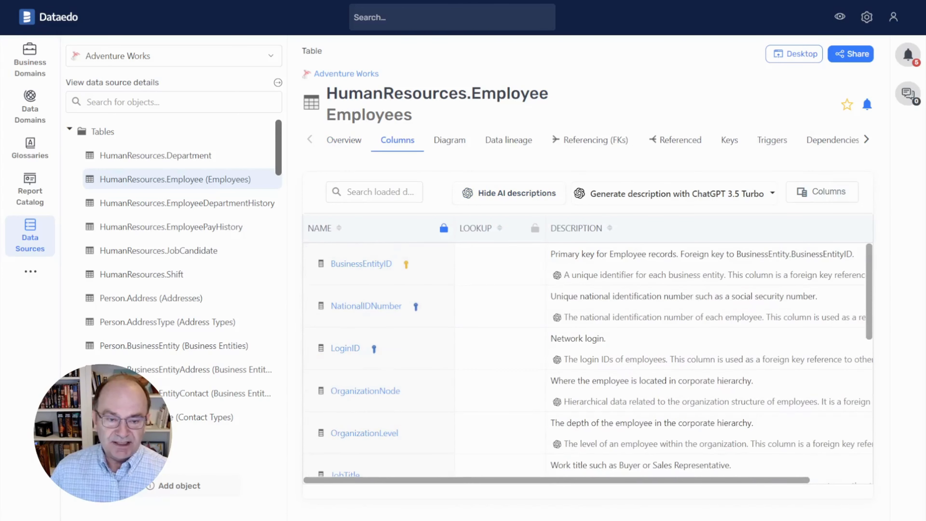
mouse_move(377, 307)
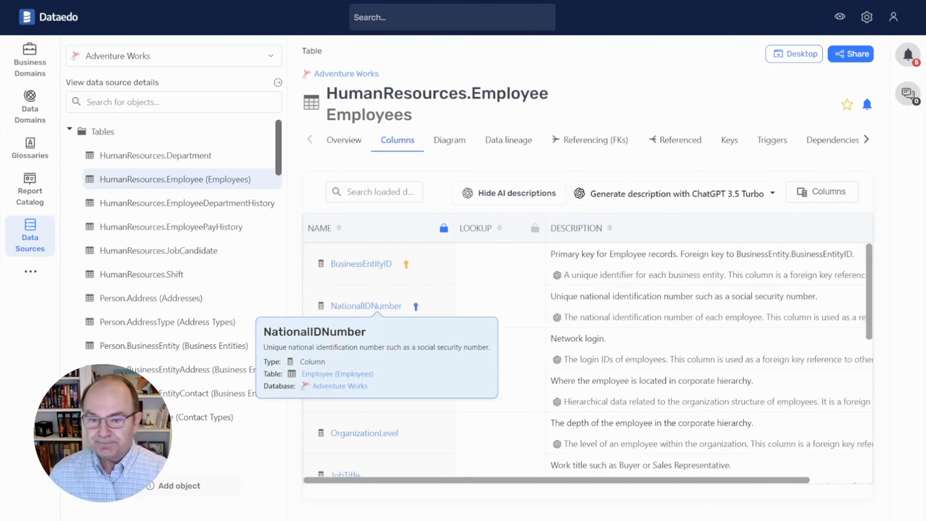